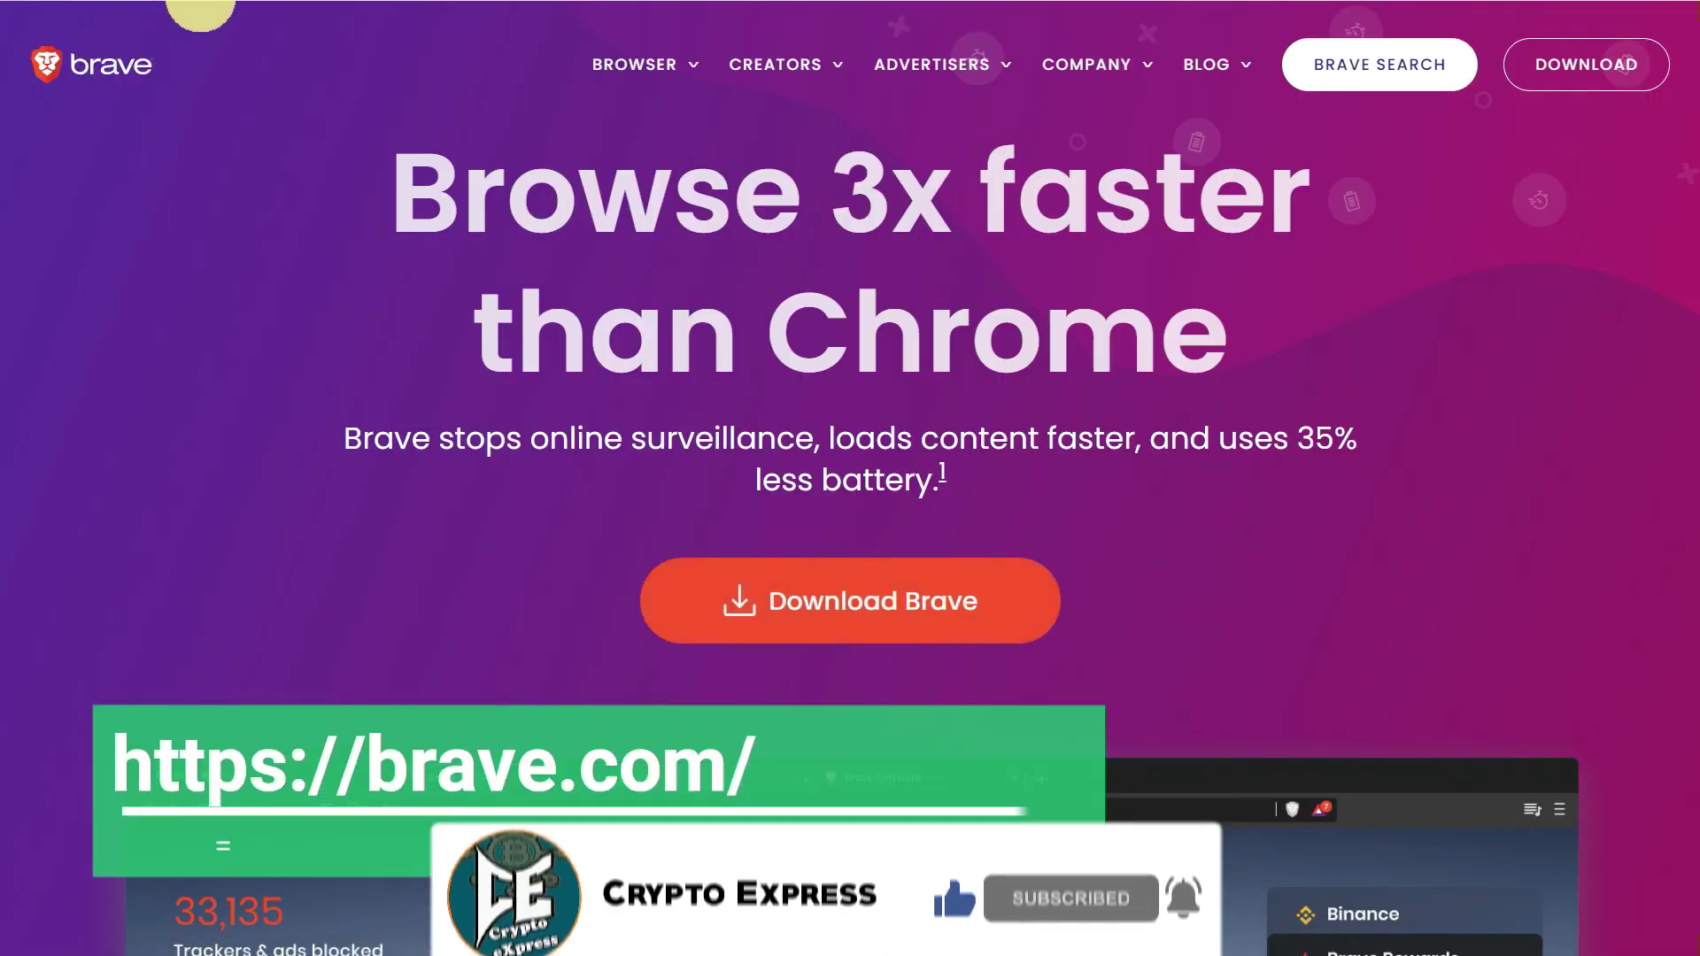
# Step: Download the BraveBrowserSetup installer from brave.com and run it
pyautogui.click(860, 615)
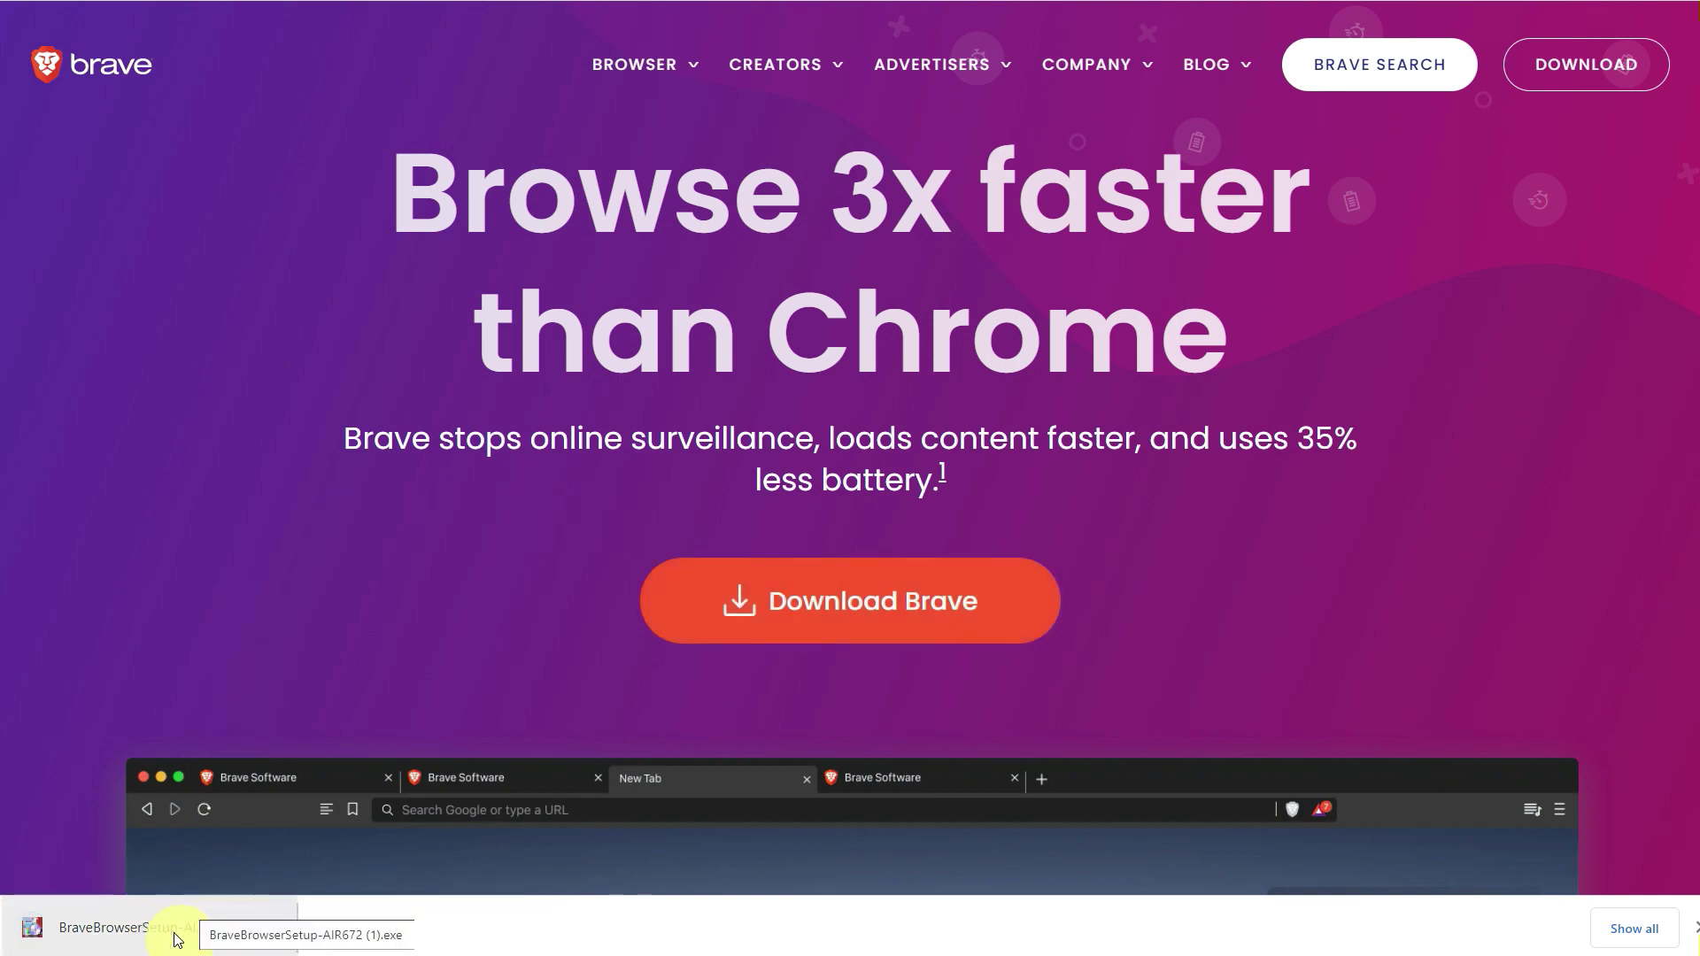
pyautogui.click(177, 940)
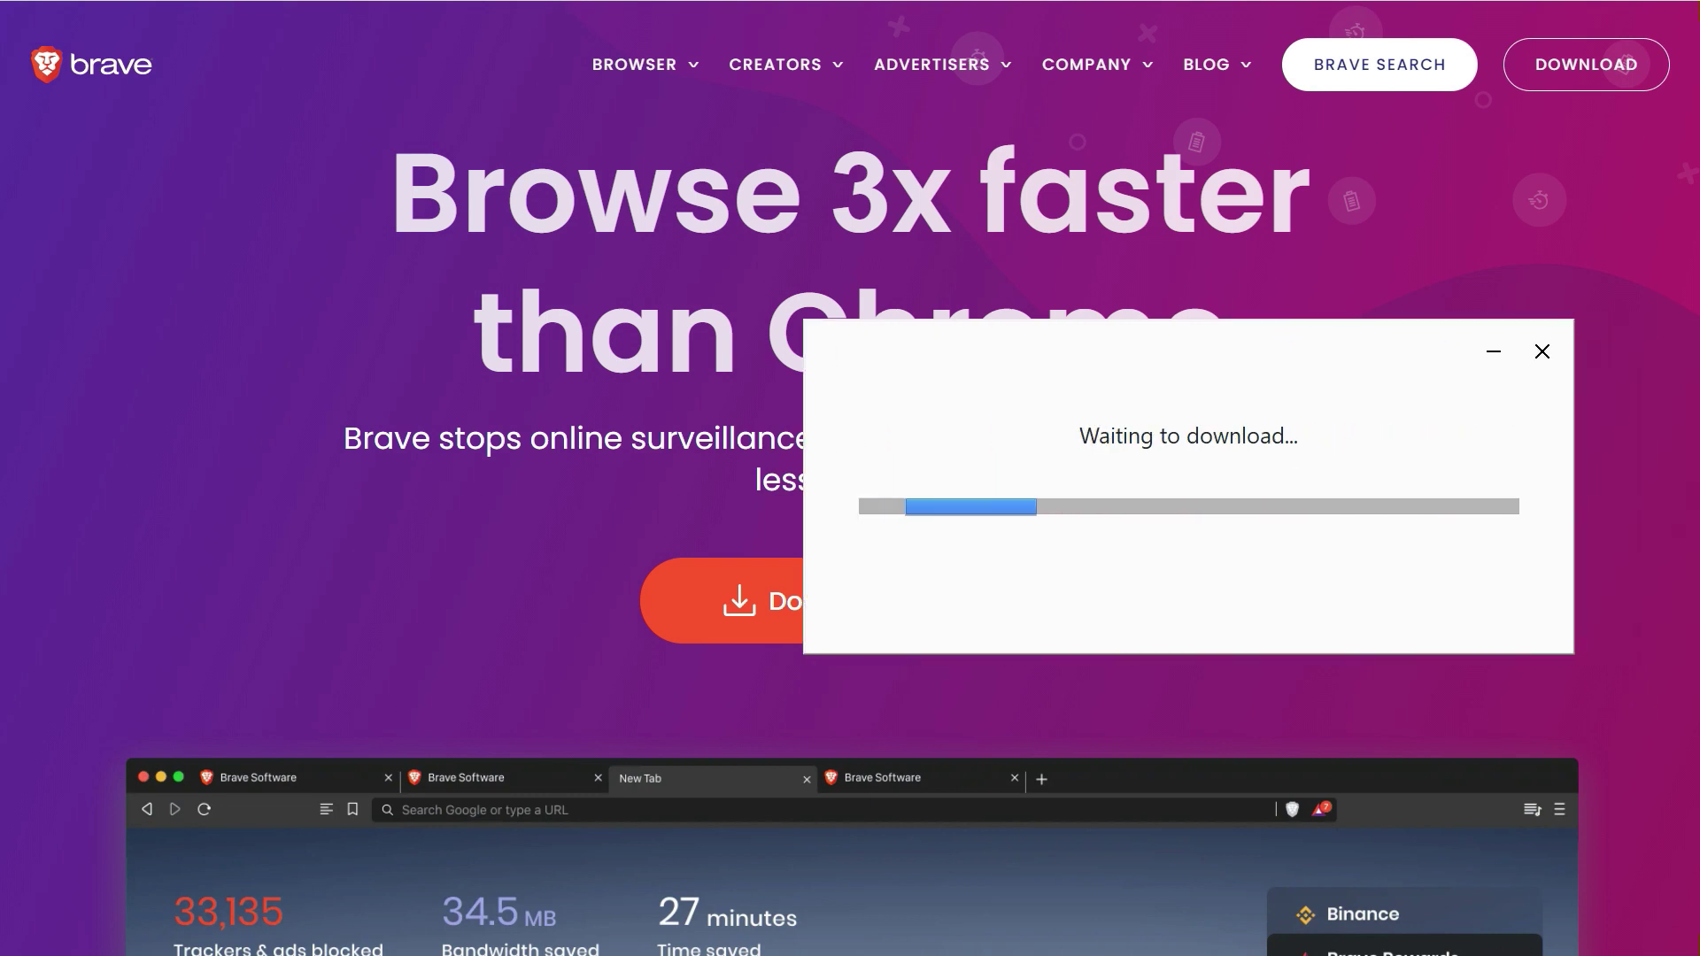
# Step: Move the installer window left and let it install Brave until the welcome page opens
pyautogui.moveTo(1256, 344); pyautogui.dragTo(942, 348)
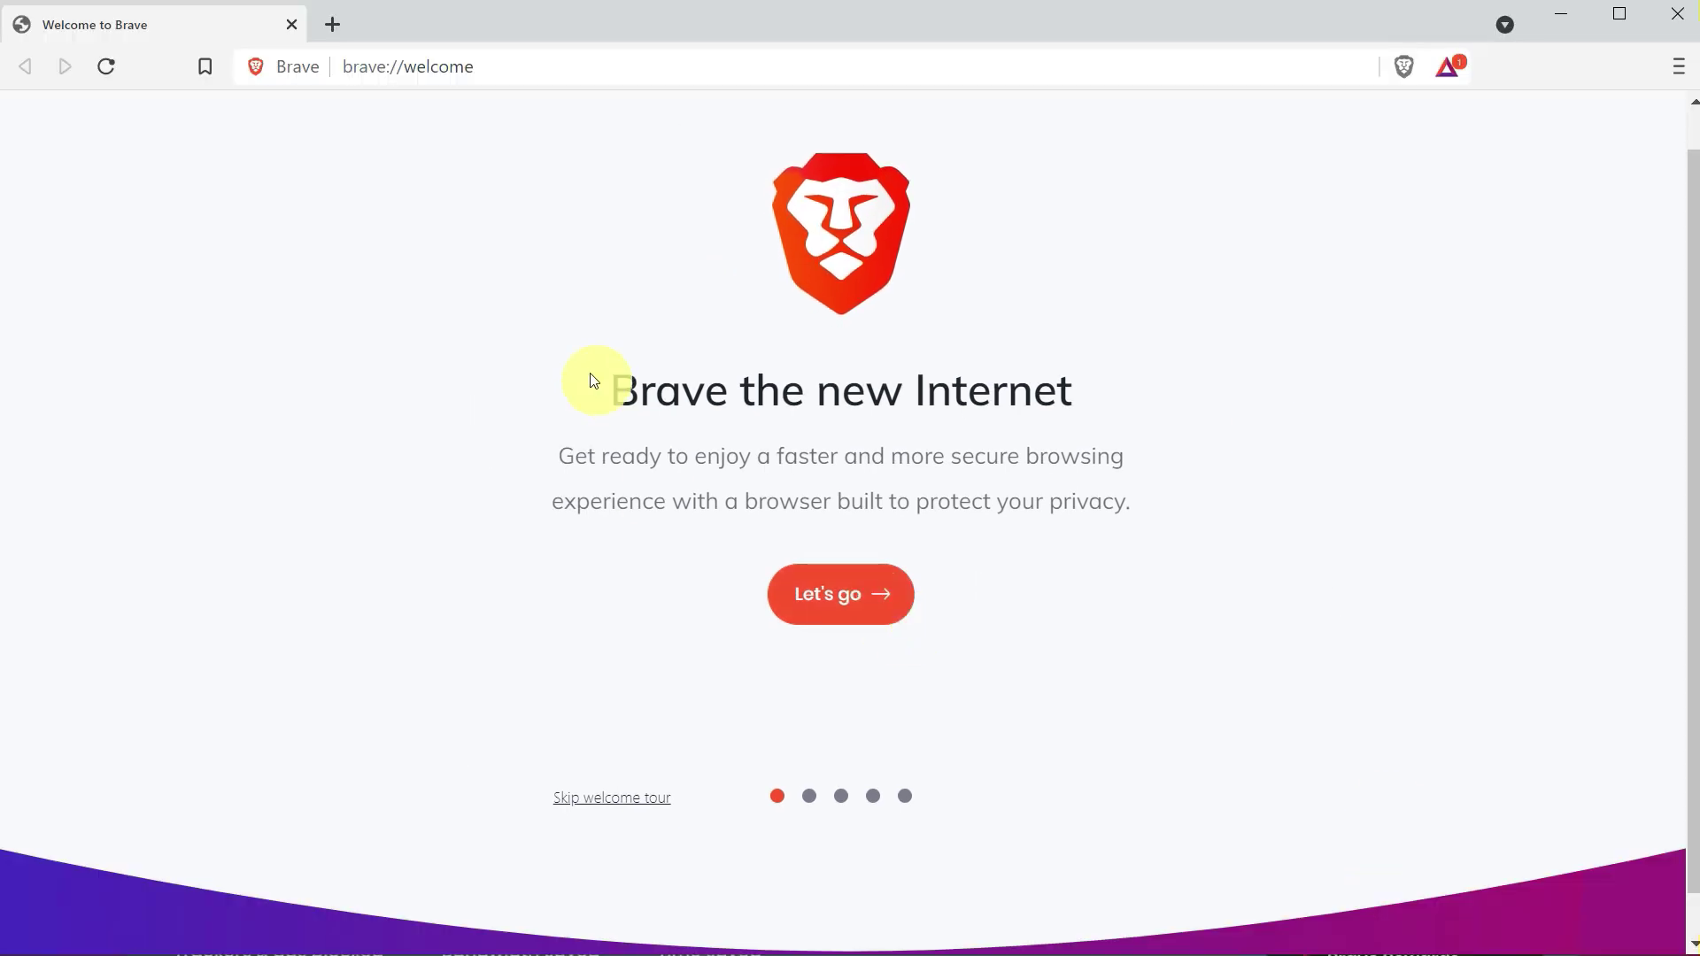
# Step: Go through the welcome tour, skipping bookmark import, Shields and search engine choice
pyautogui.click(825, 623)
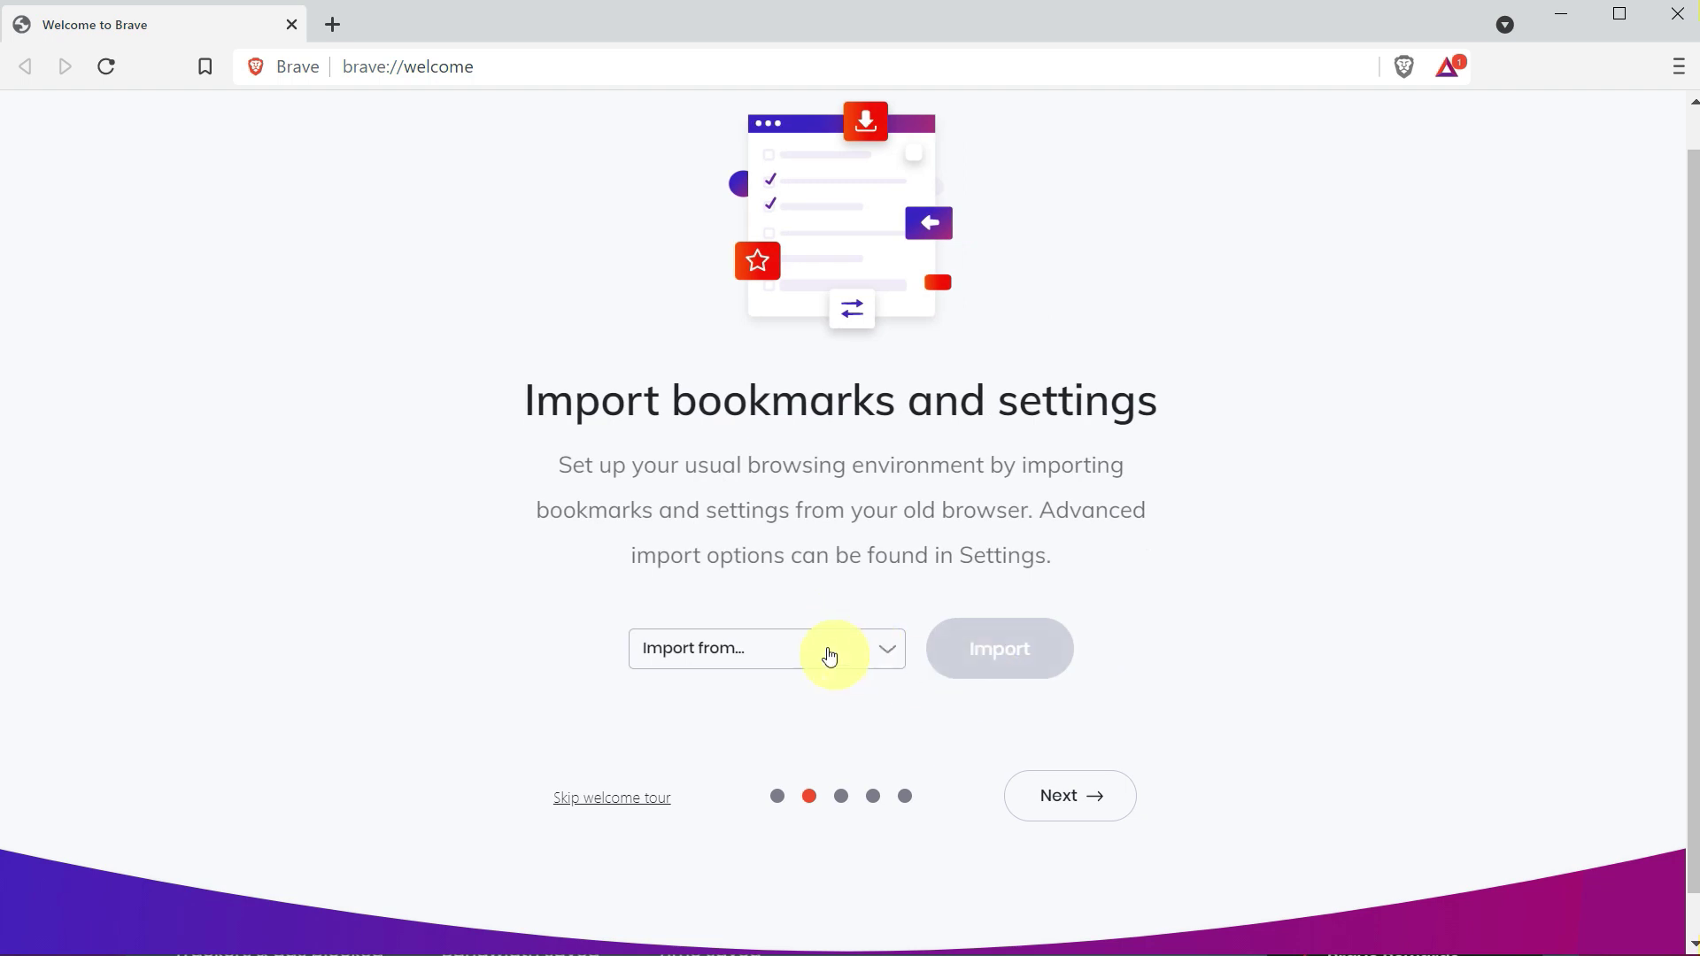
pyautogui.click(885, 652)
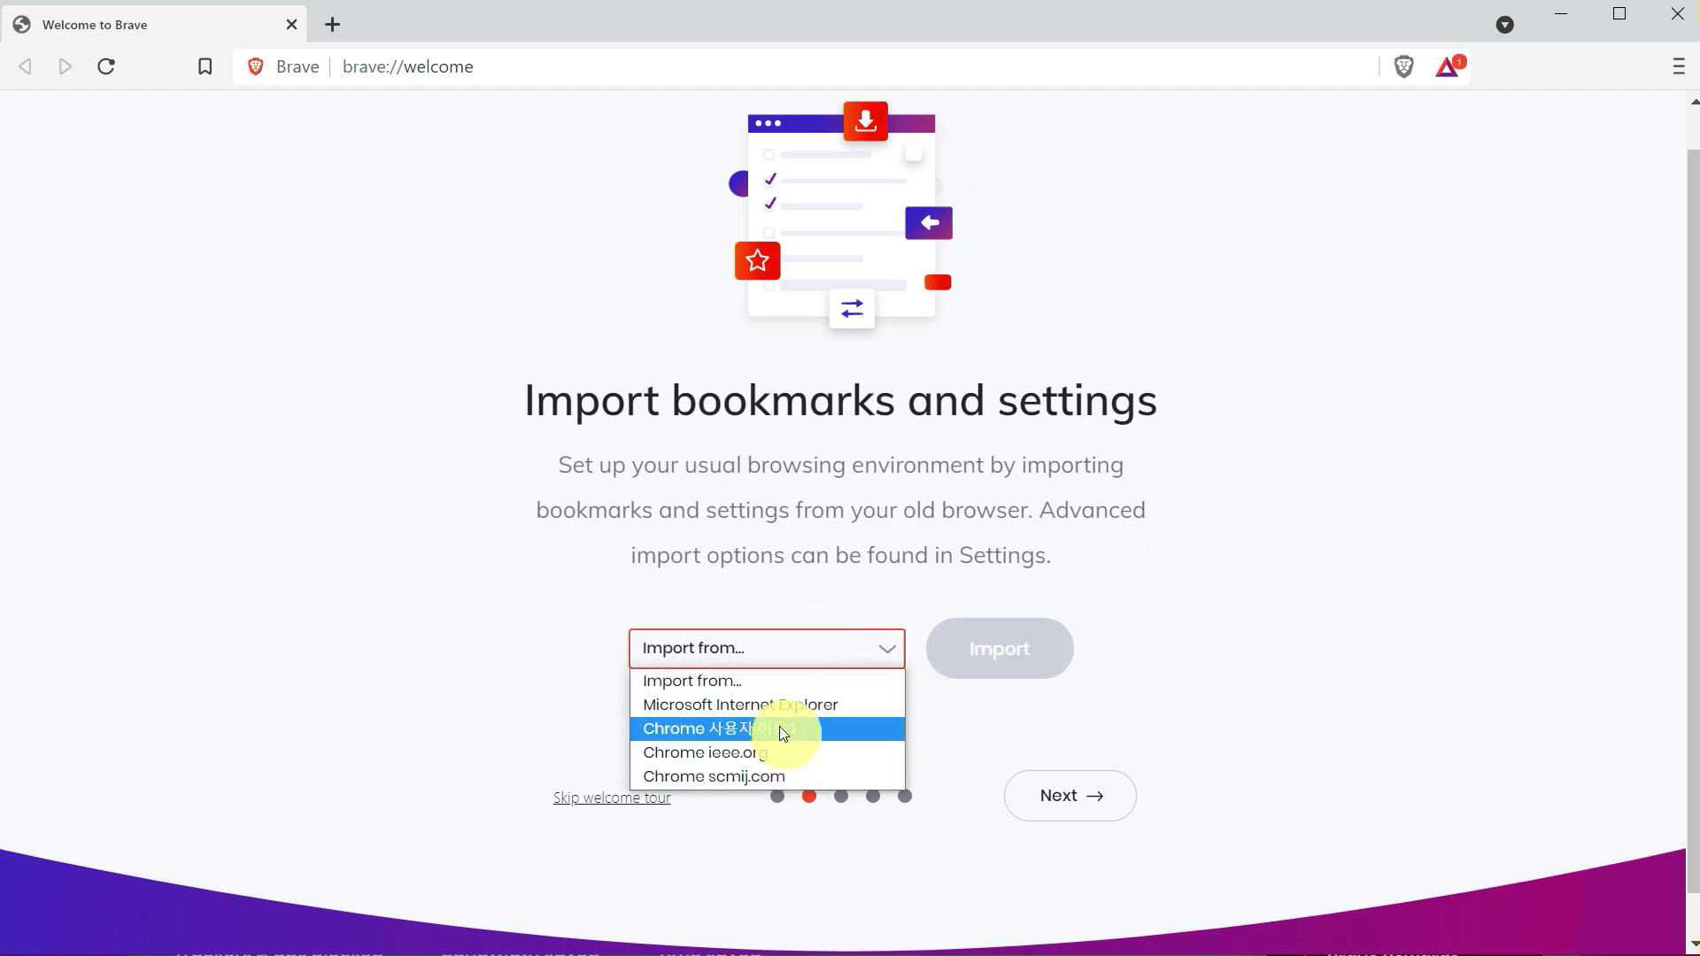
pyautogui.click(1209, 577)
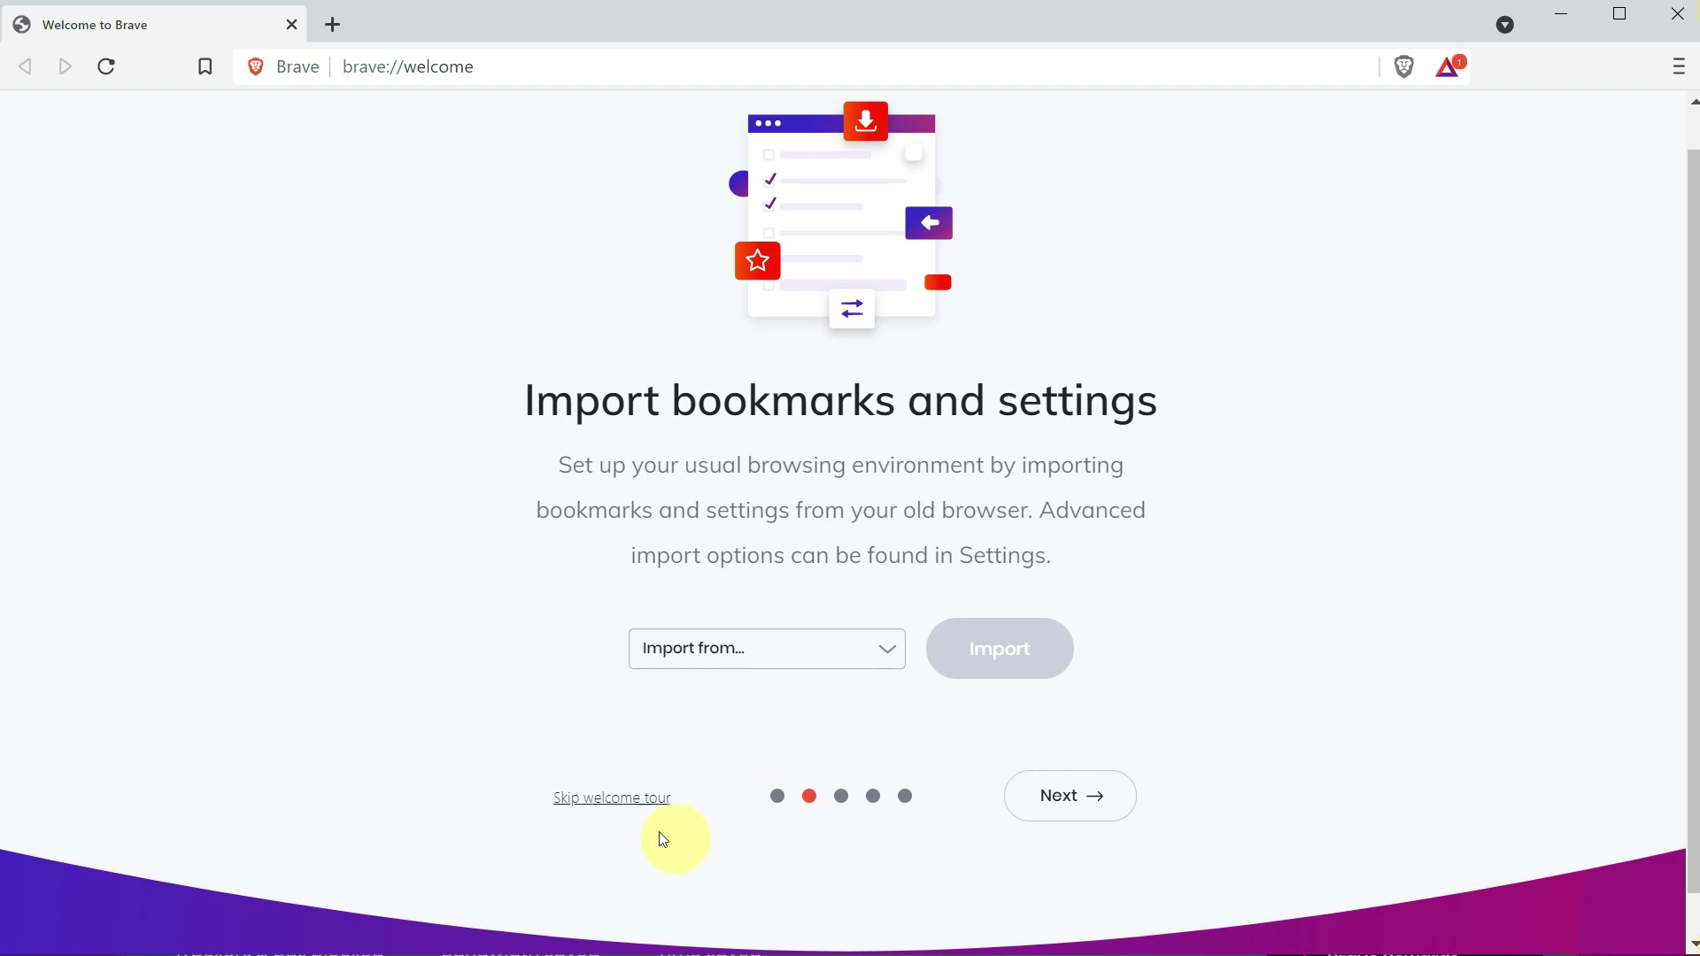
pyautogui.click(1066, 811)
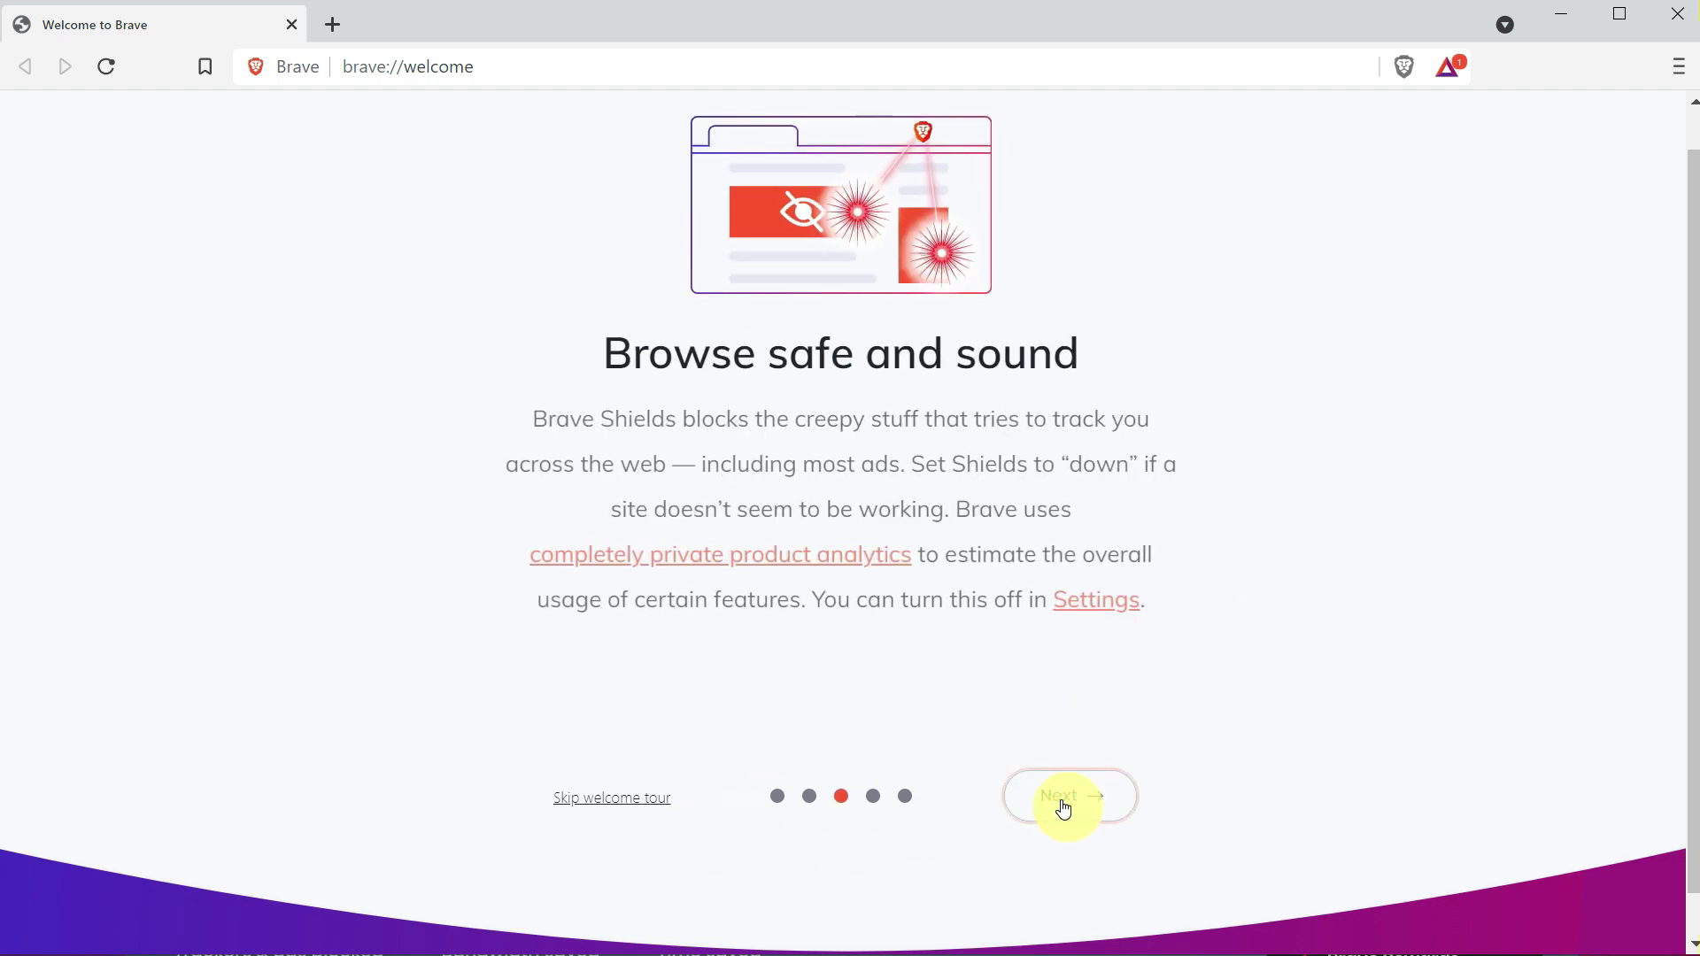
pyautogui.click(1063, 809)
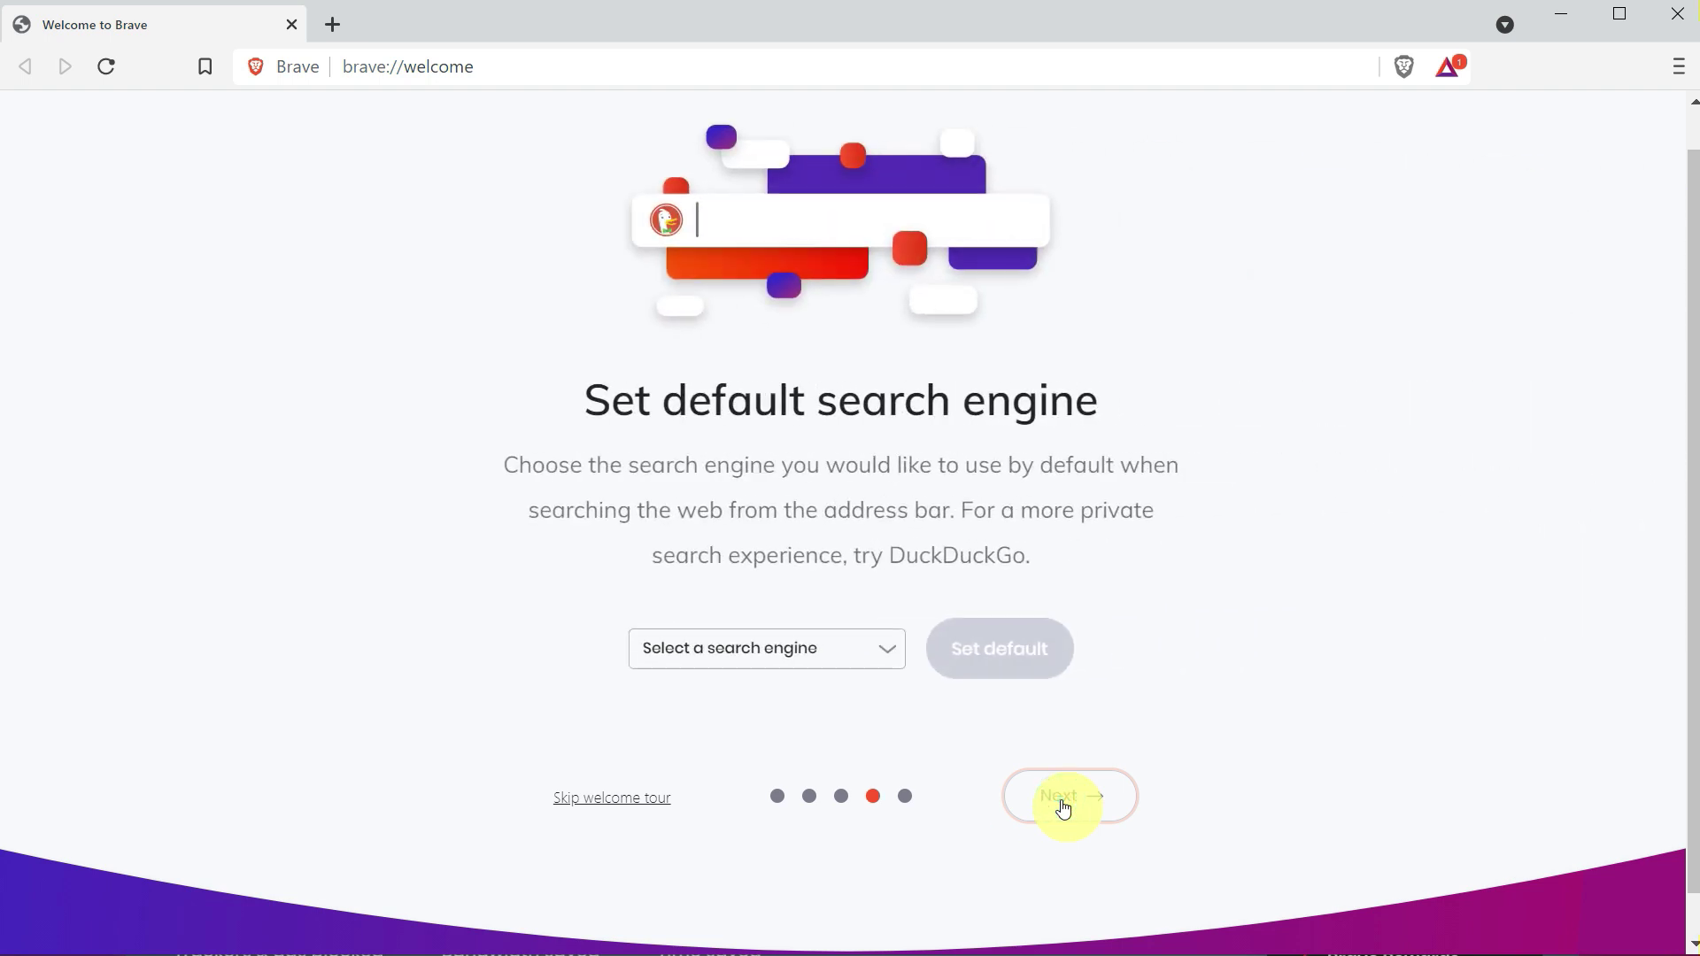
pyautogui.click(1063, 809)
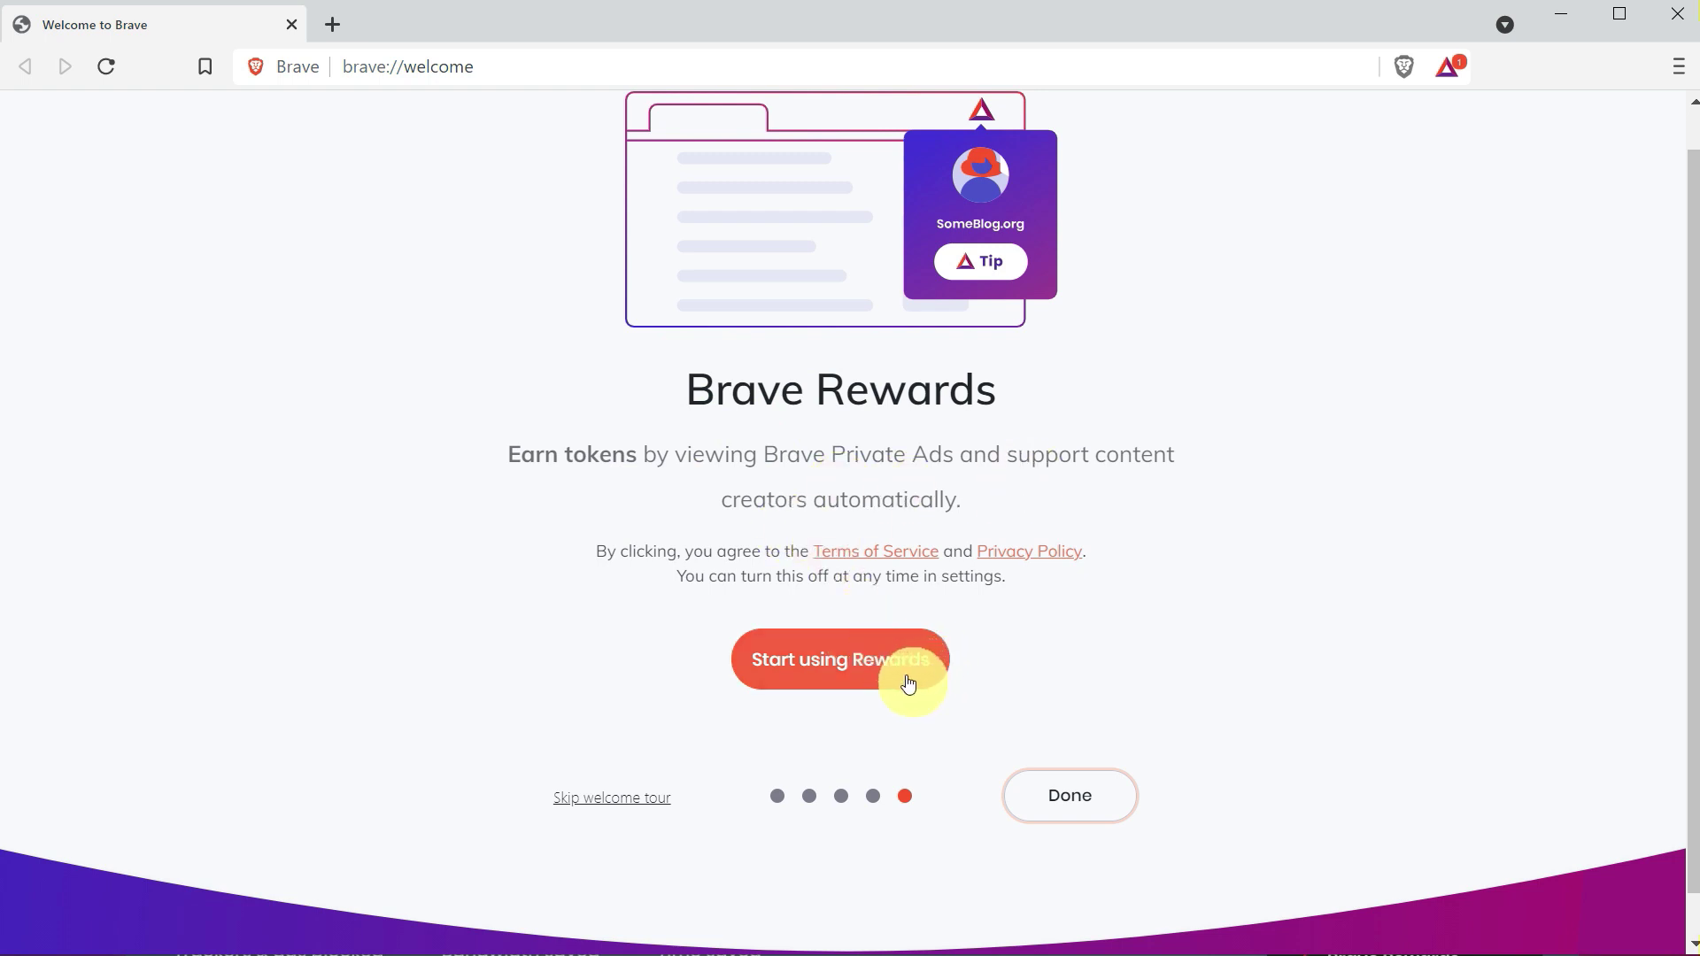
# Step: Open the Brave Rewards toolbar panel showing 'Earn Tokens & Give Back'
pyautogui.click(1451, 66)
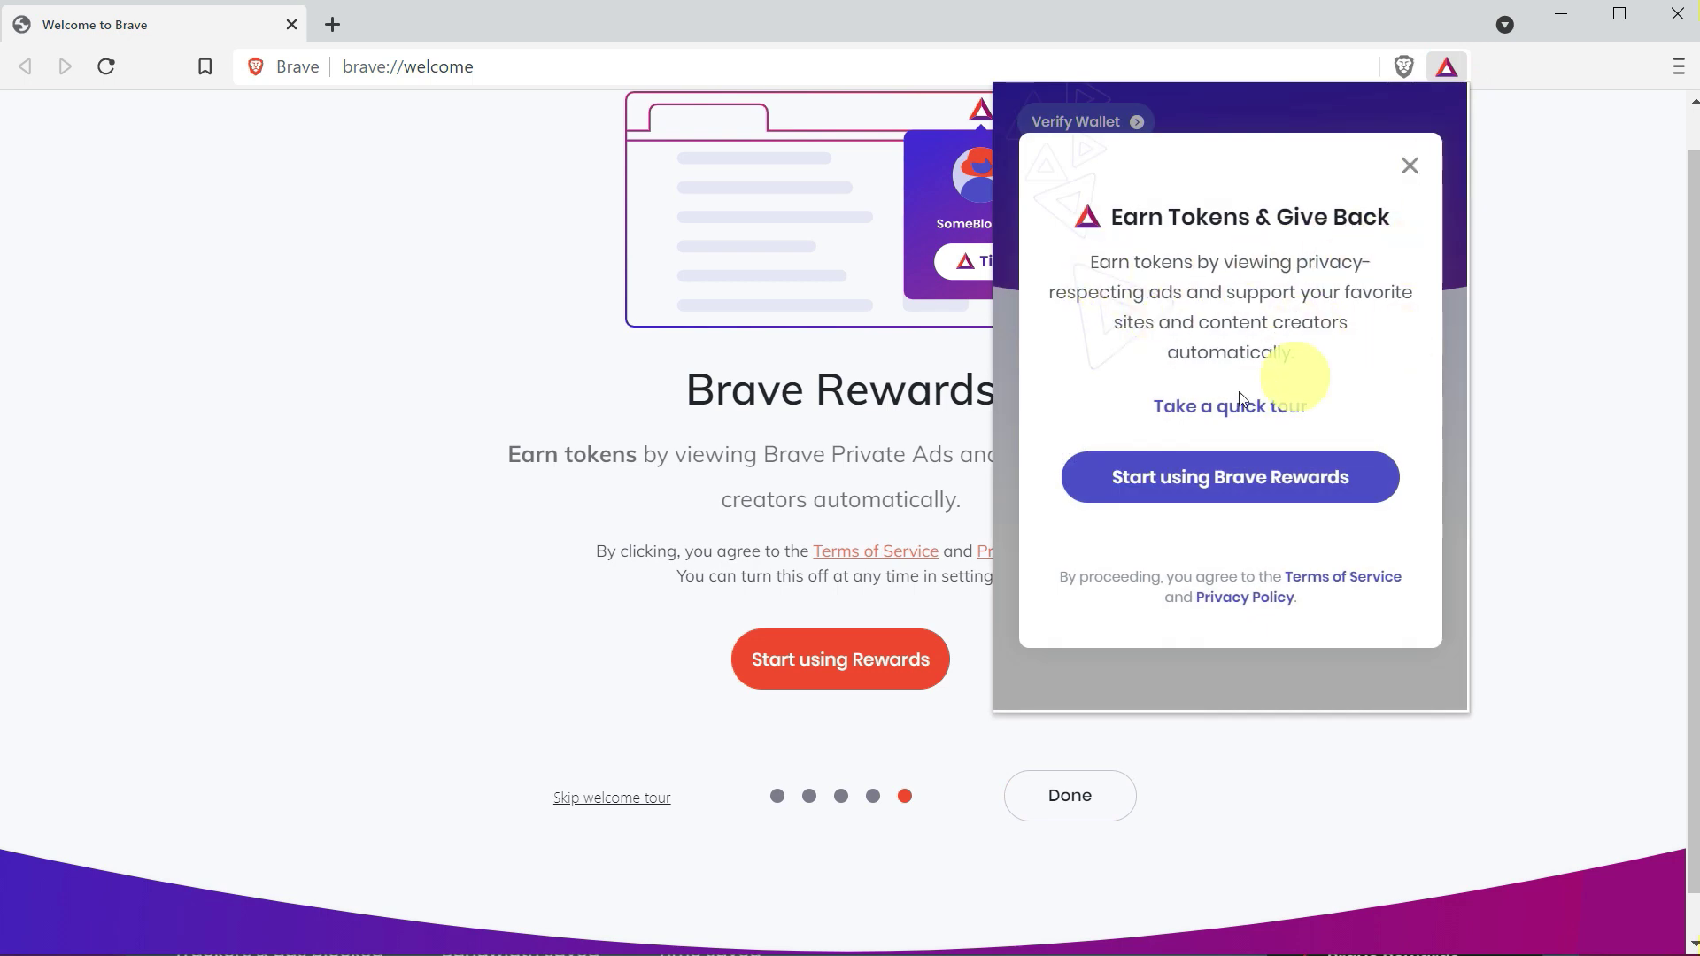
# Step: Turn on Brave Rewards and complete its onboarding tour, ending with a 0.000 BAT wallet
pyautogui.click(1258, 493)
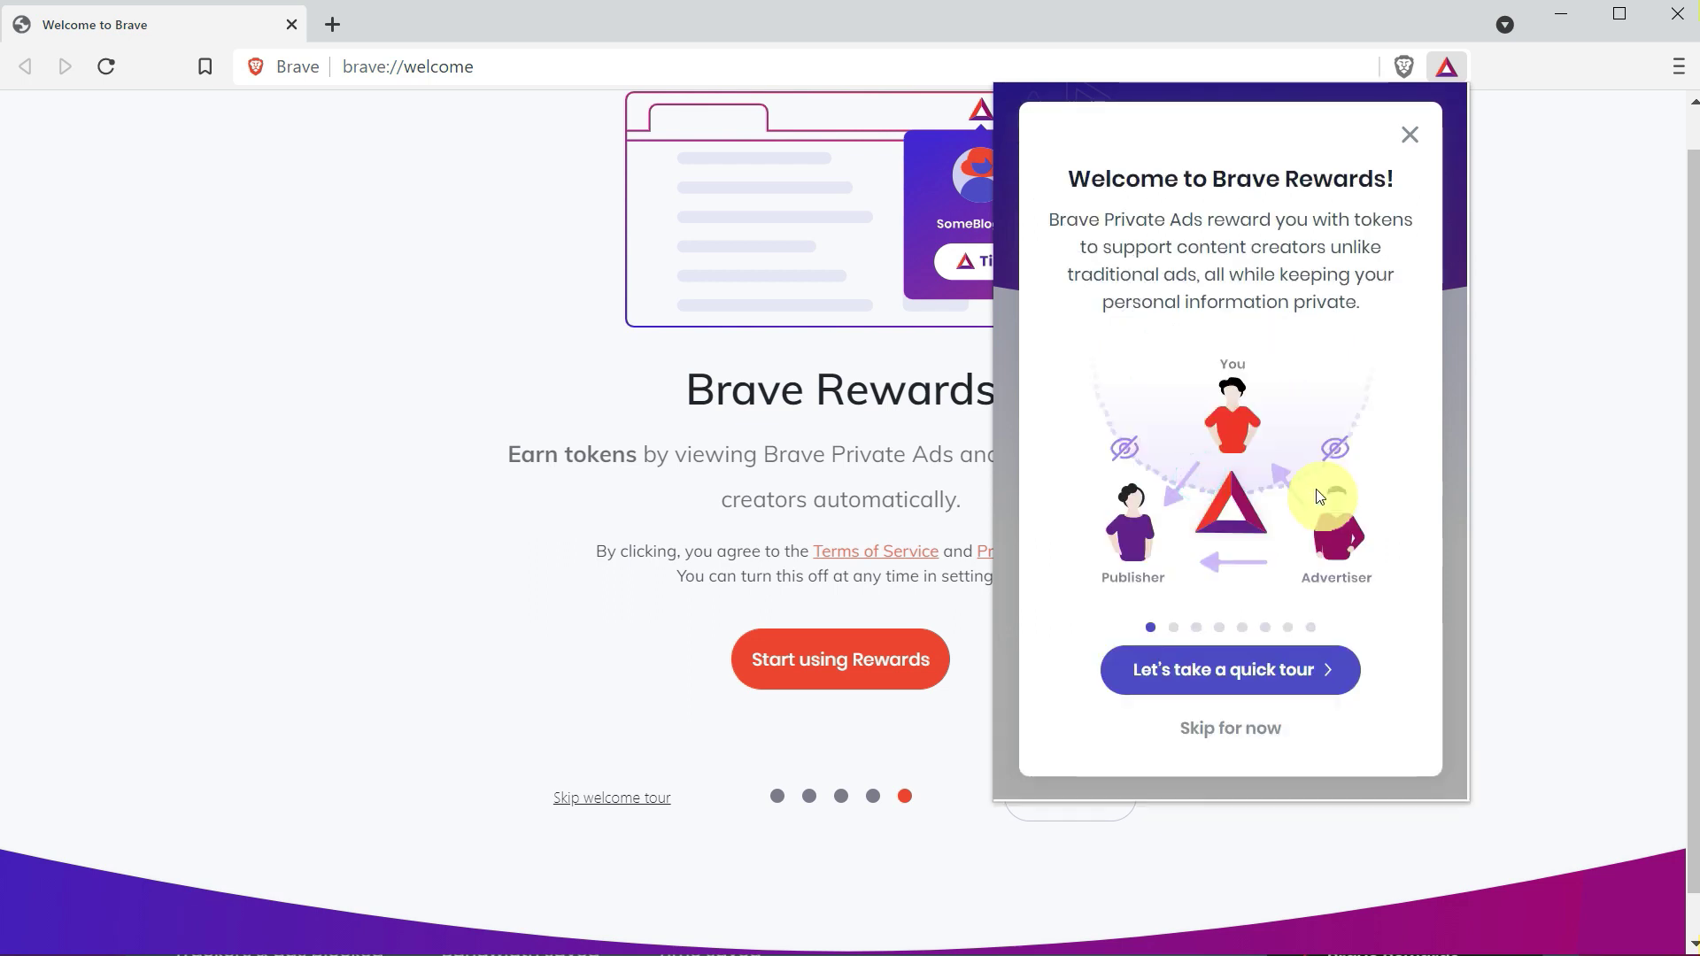
pyautogui.click(1244, 670)
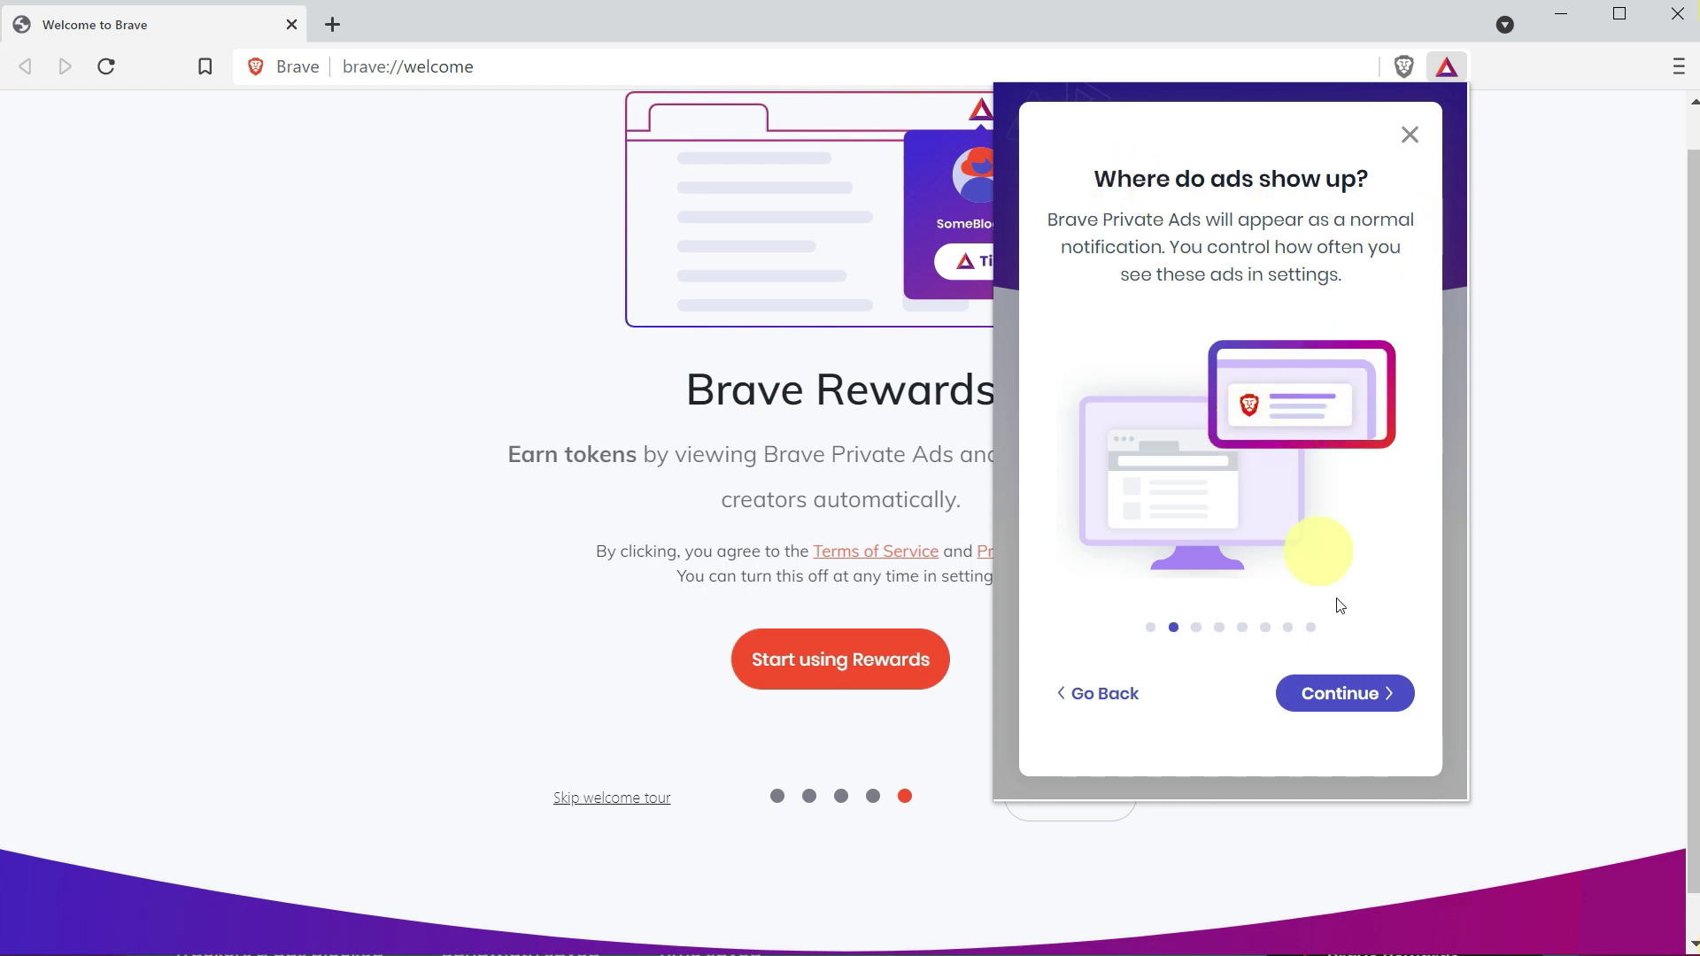
pyautogui.click(1359, 708)
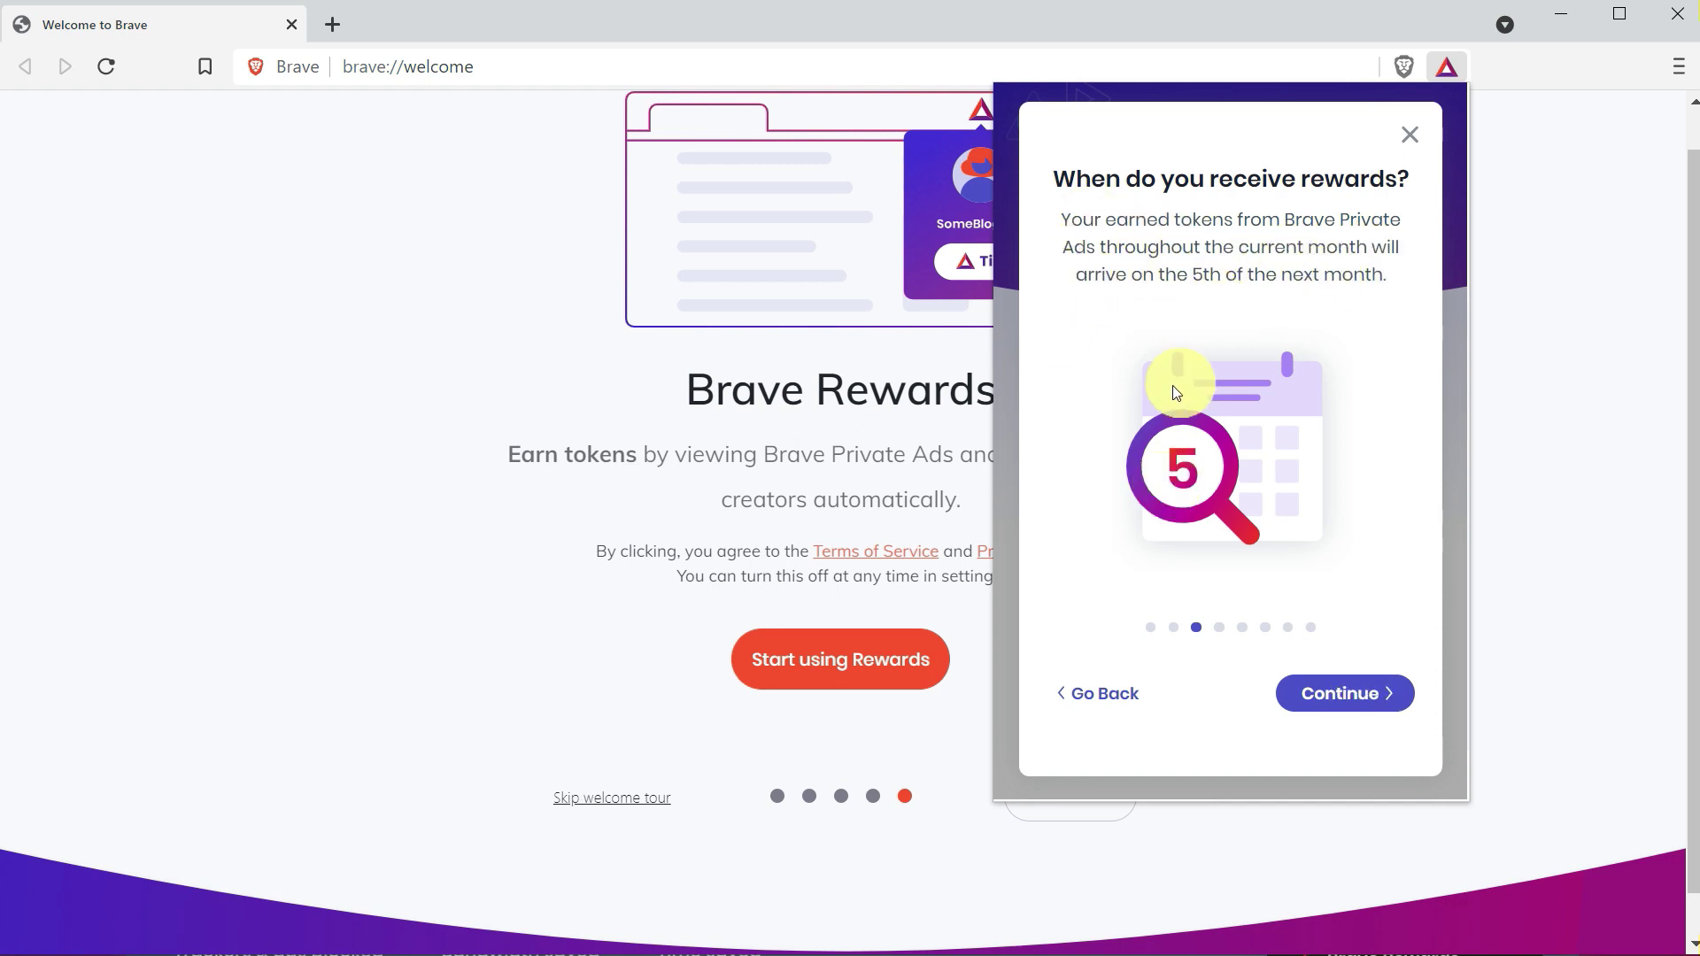
pyautogui.click(1364, 696)
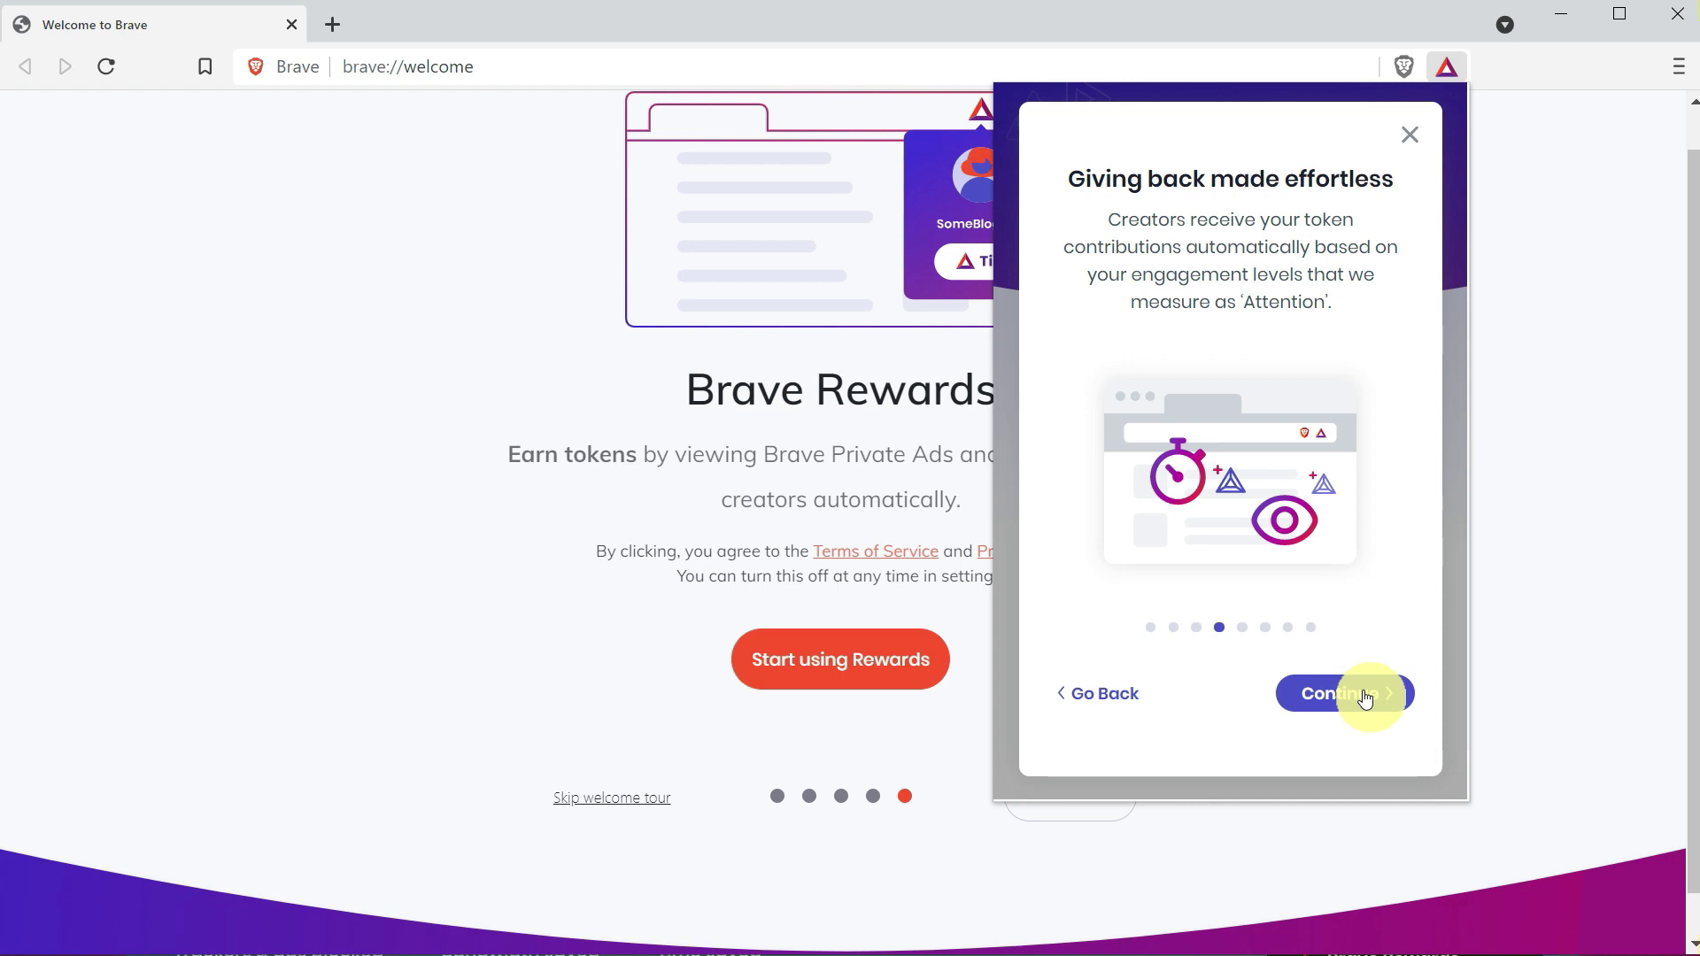
pyautogui.click(1364, 697)
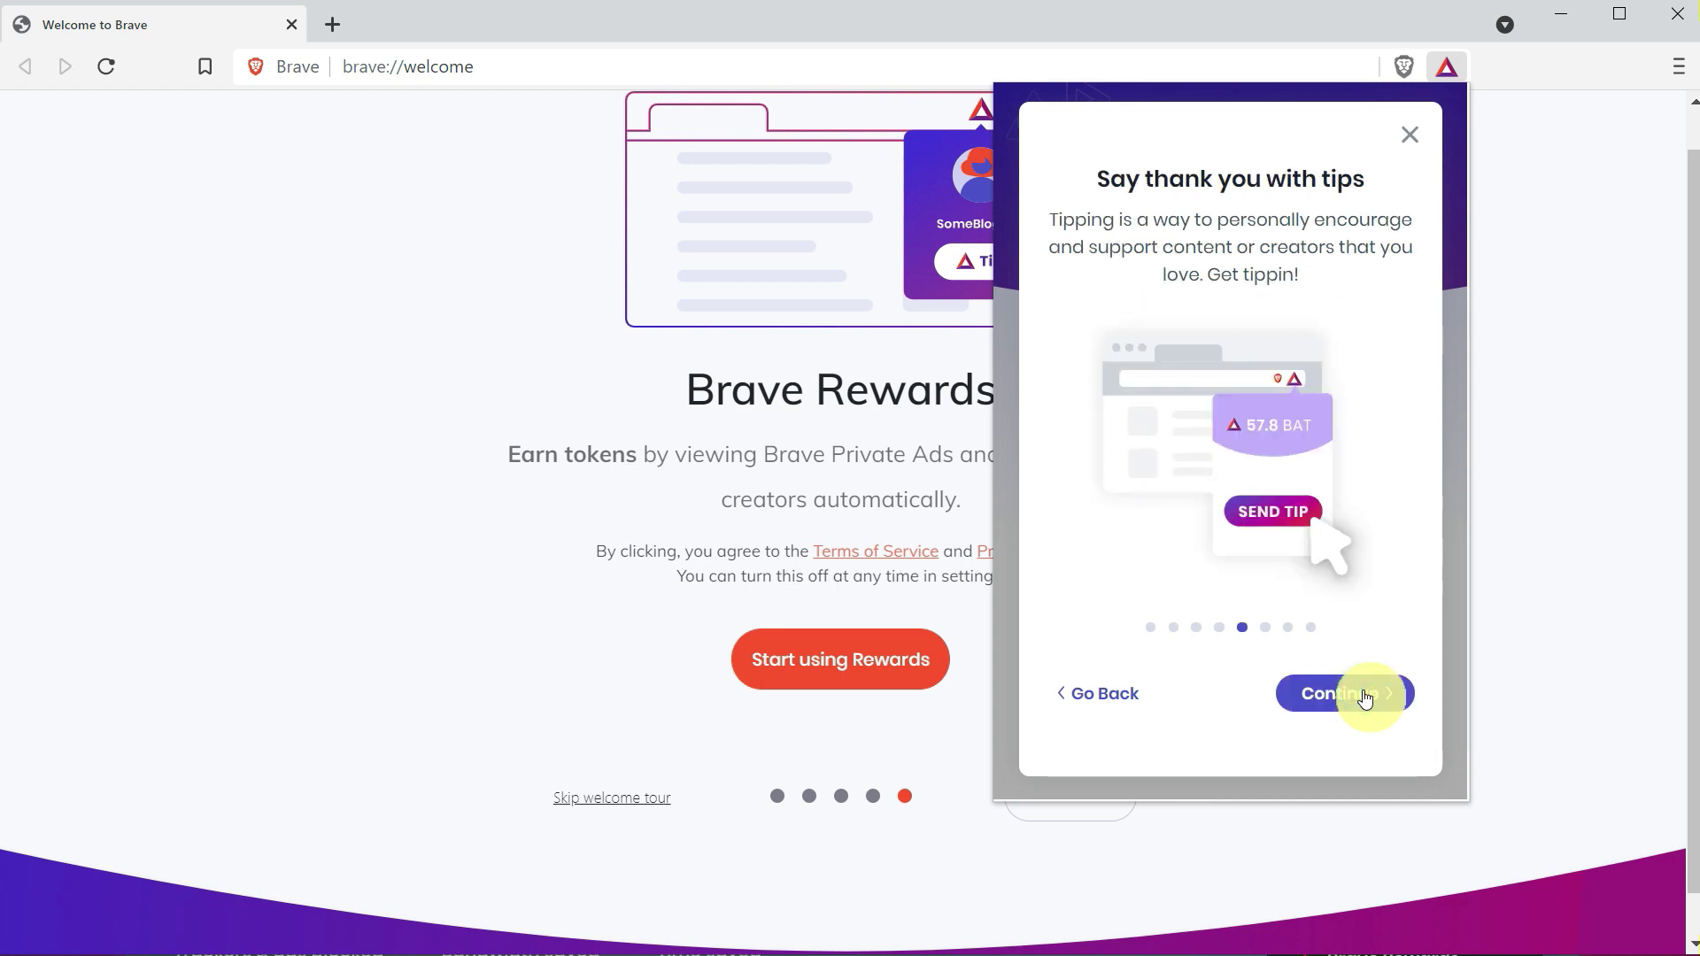
pyautogui.click(1365, 697)
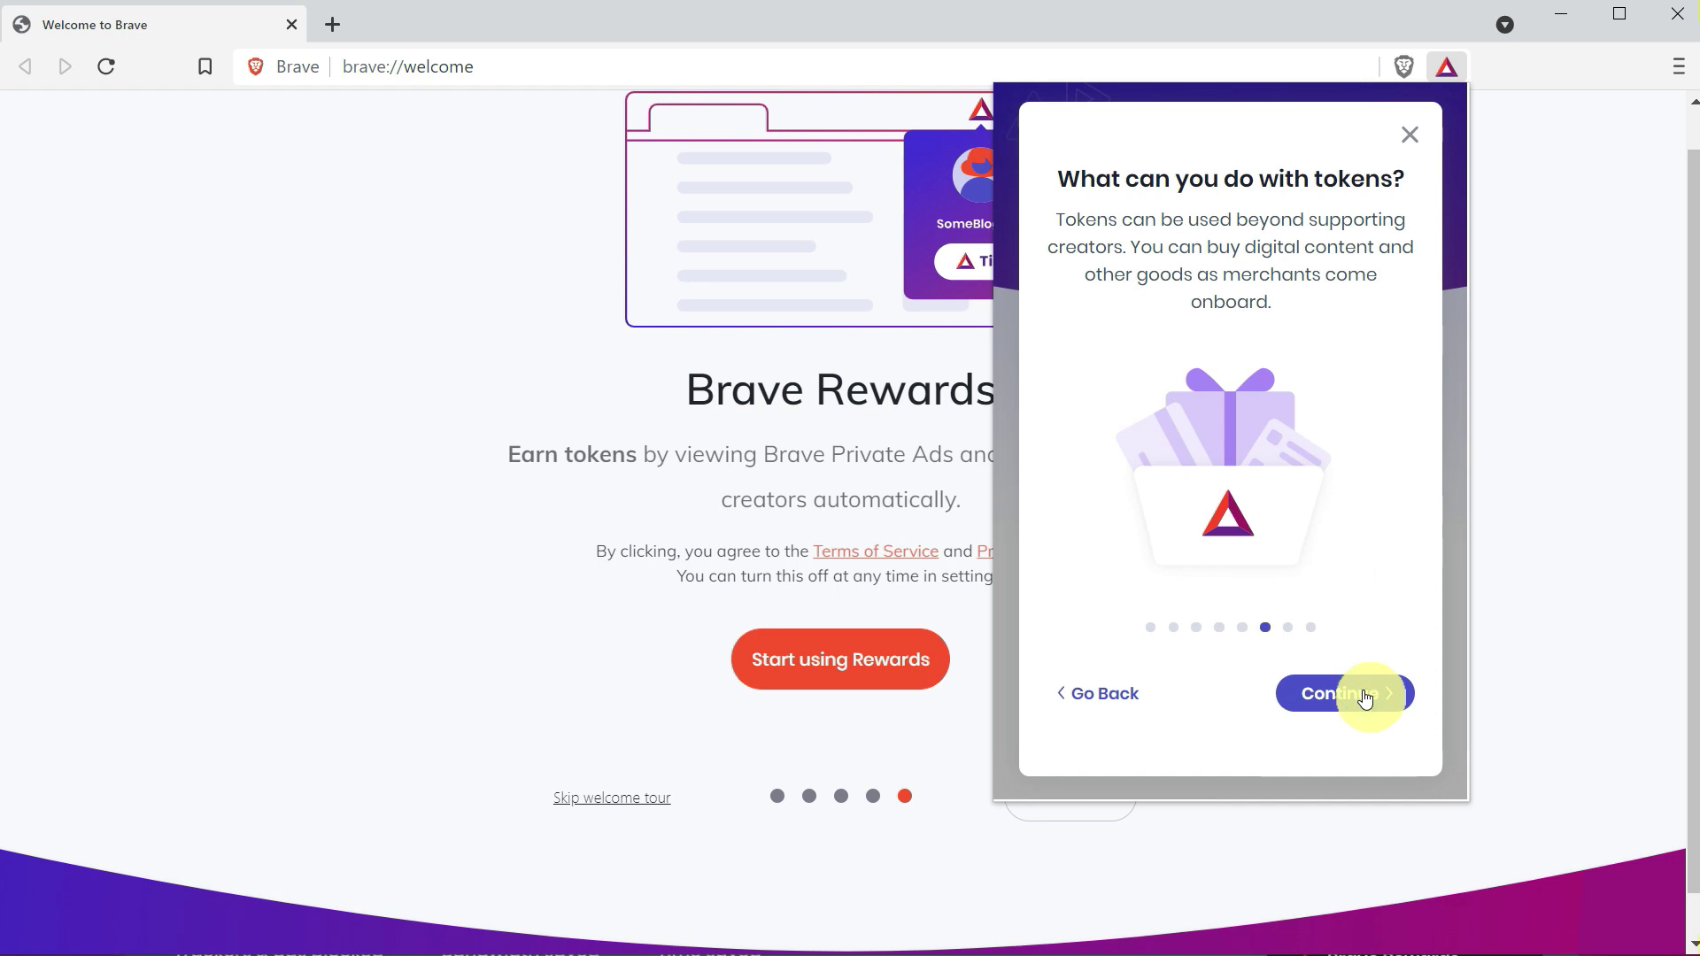
pyautogui.click(1365, 697)
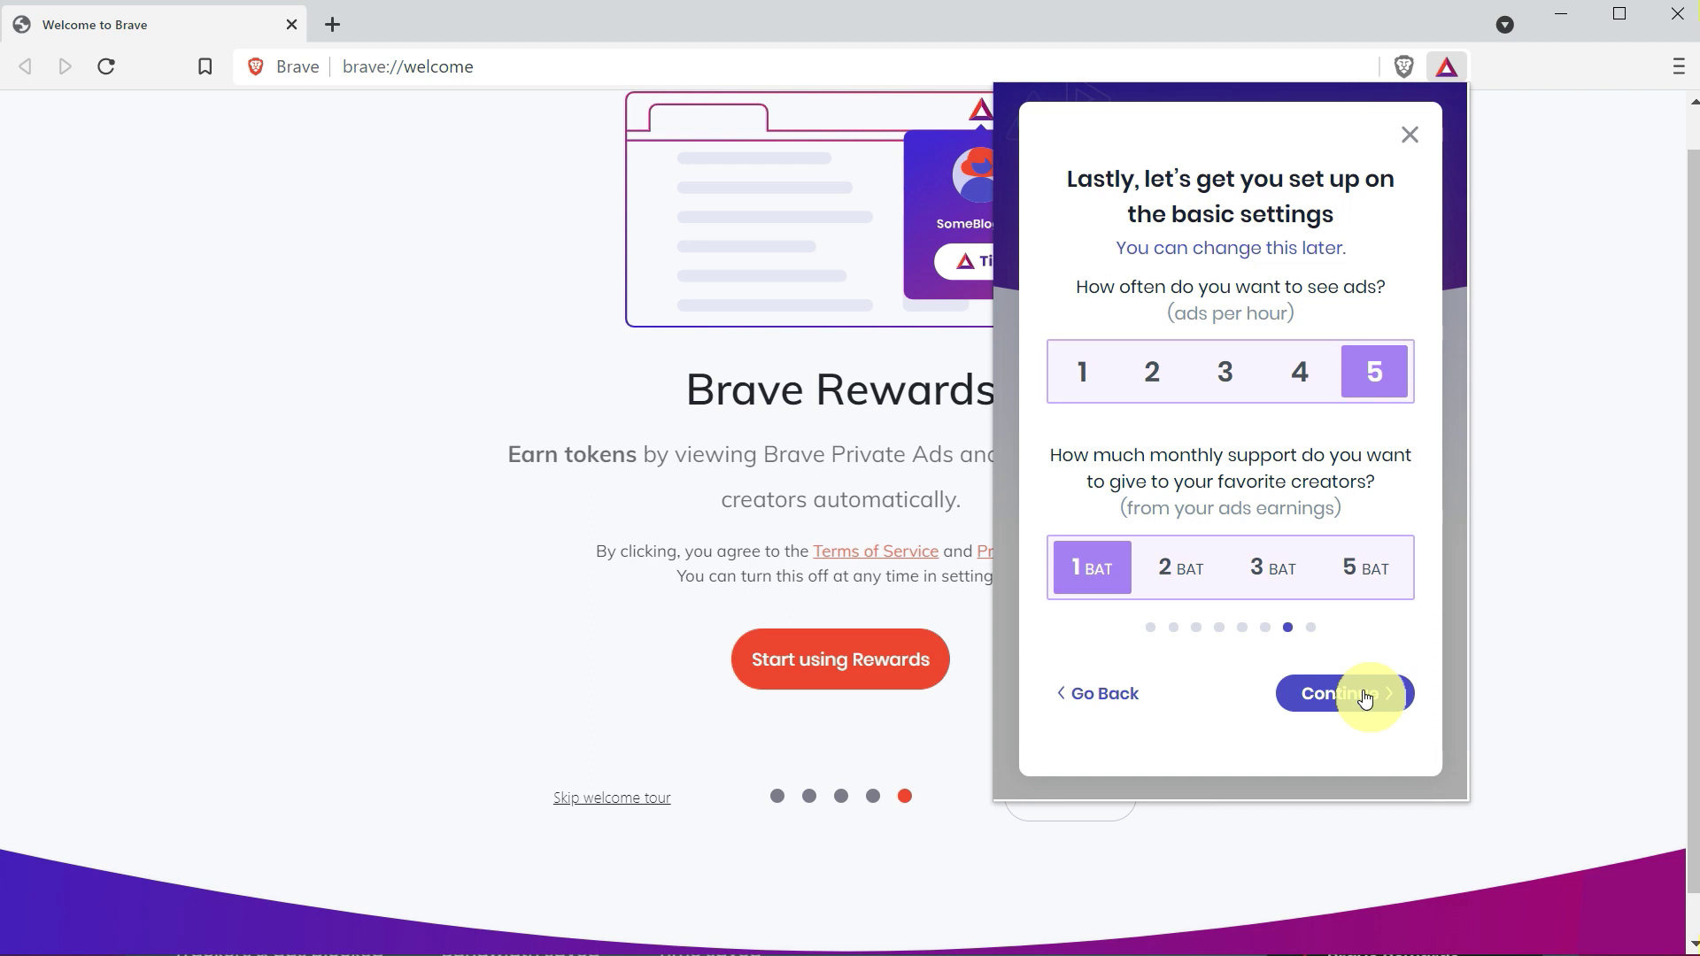
pyautogui.click(1365, 697)
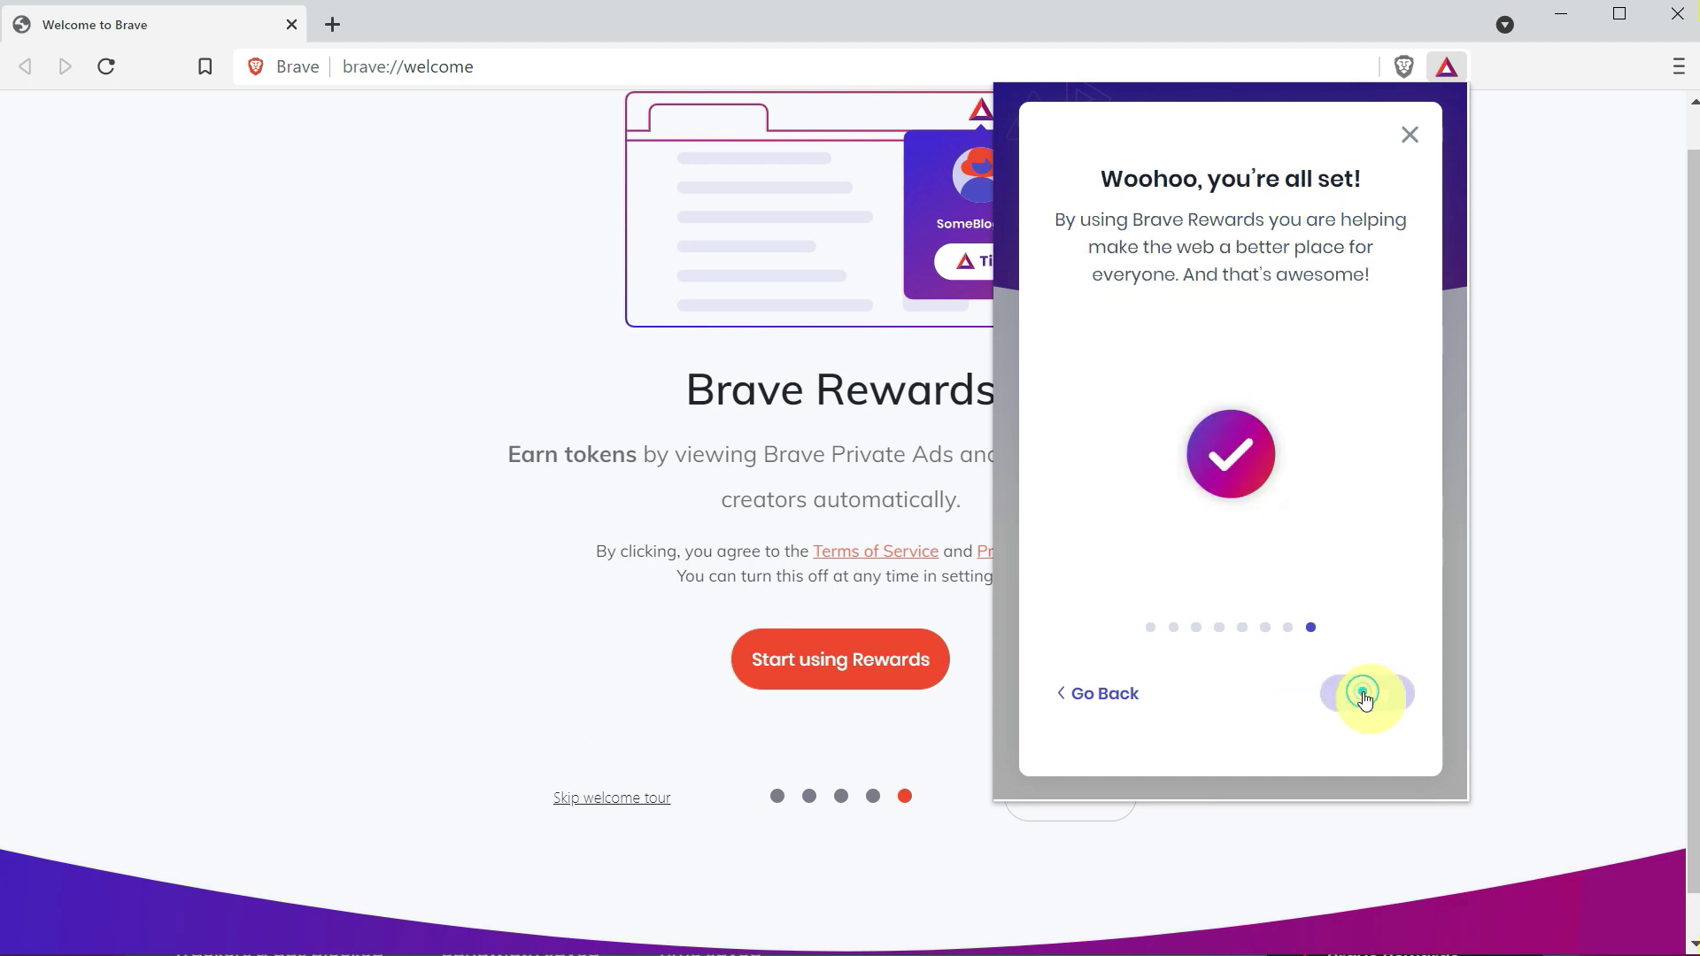
pyautogui.click(1365, 695)
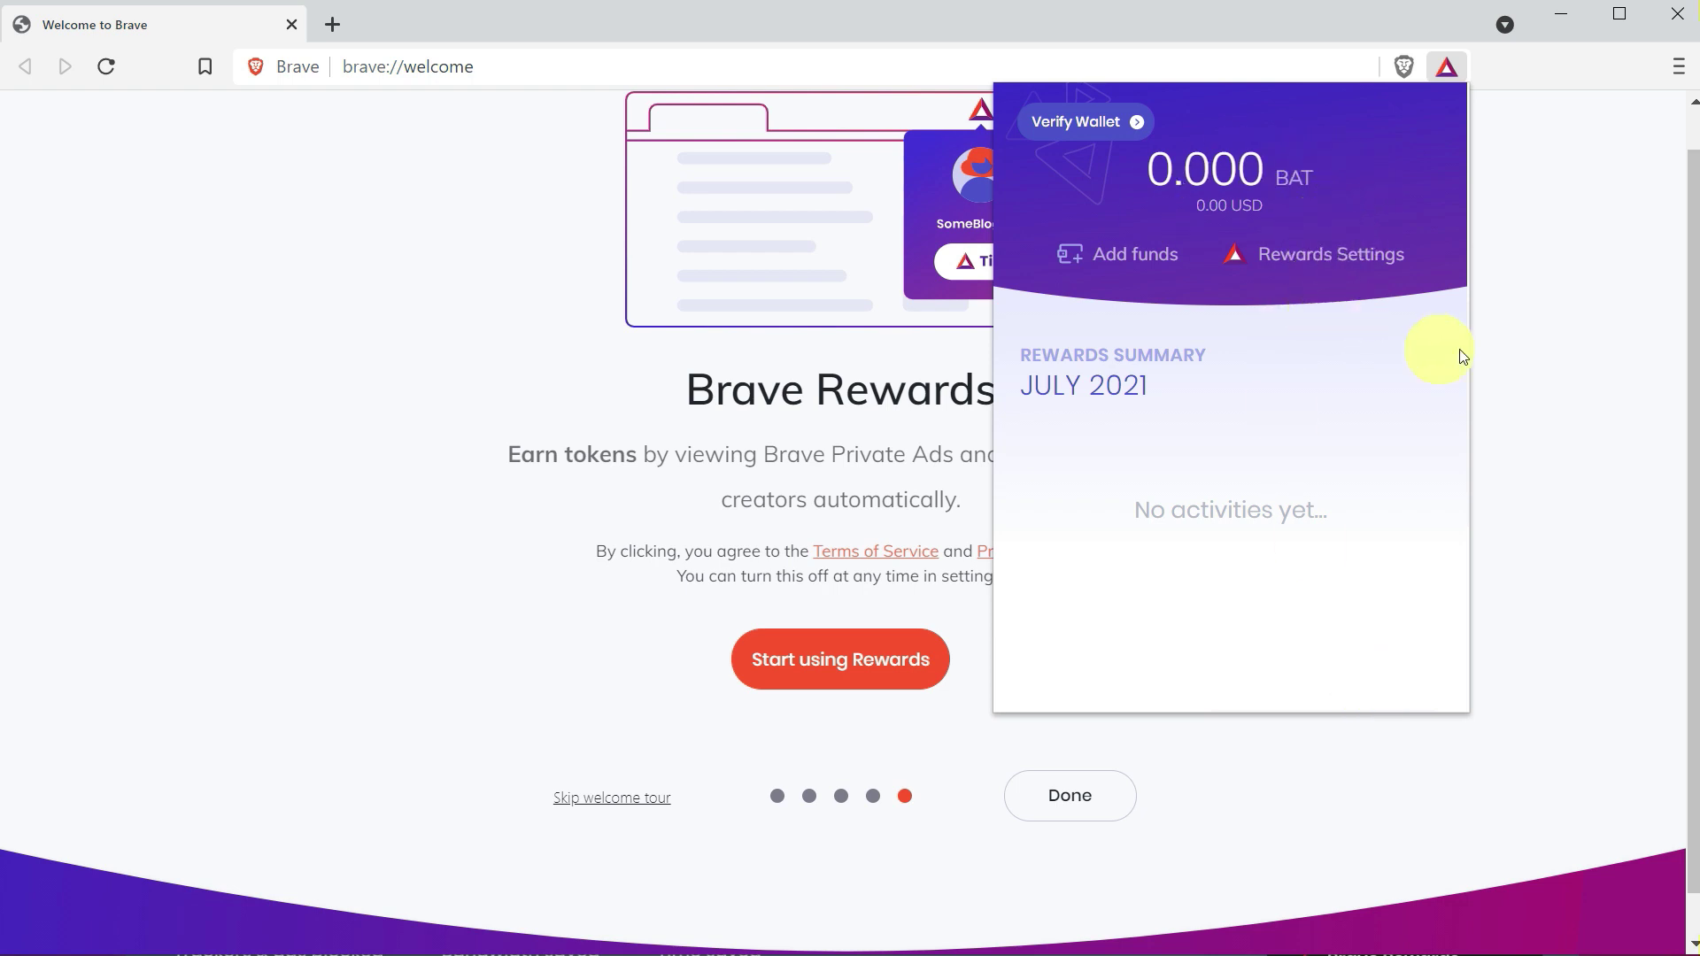
# Step: Dismiss the Rewards summary and finish the welcome tour to reach the New Tab page
pyautogui.click(1545, 438)
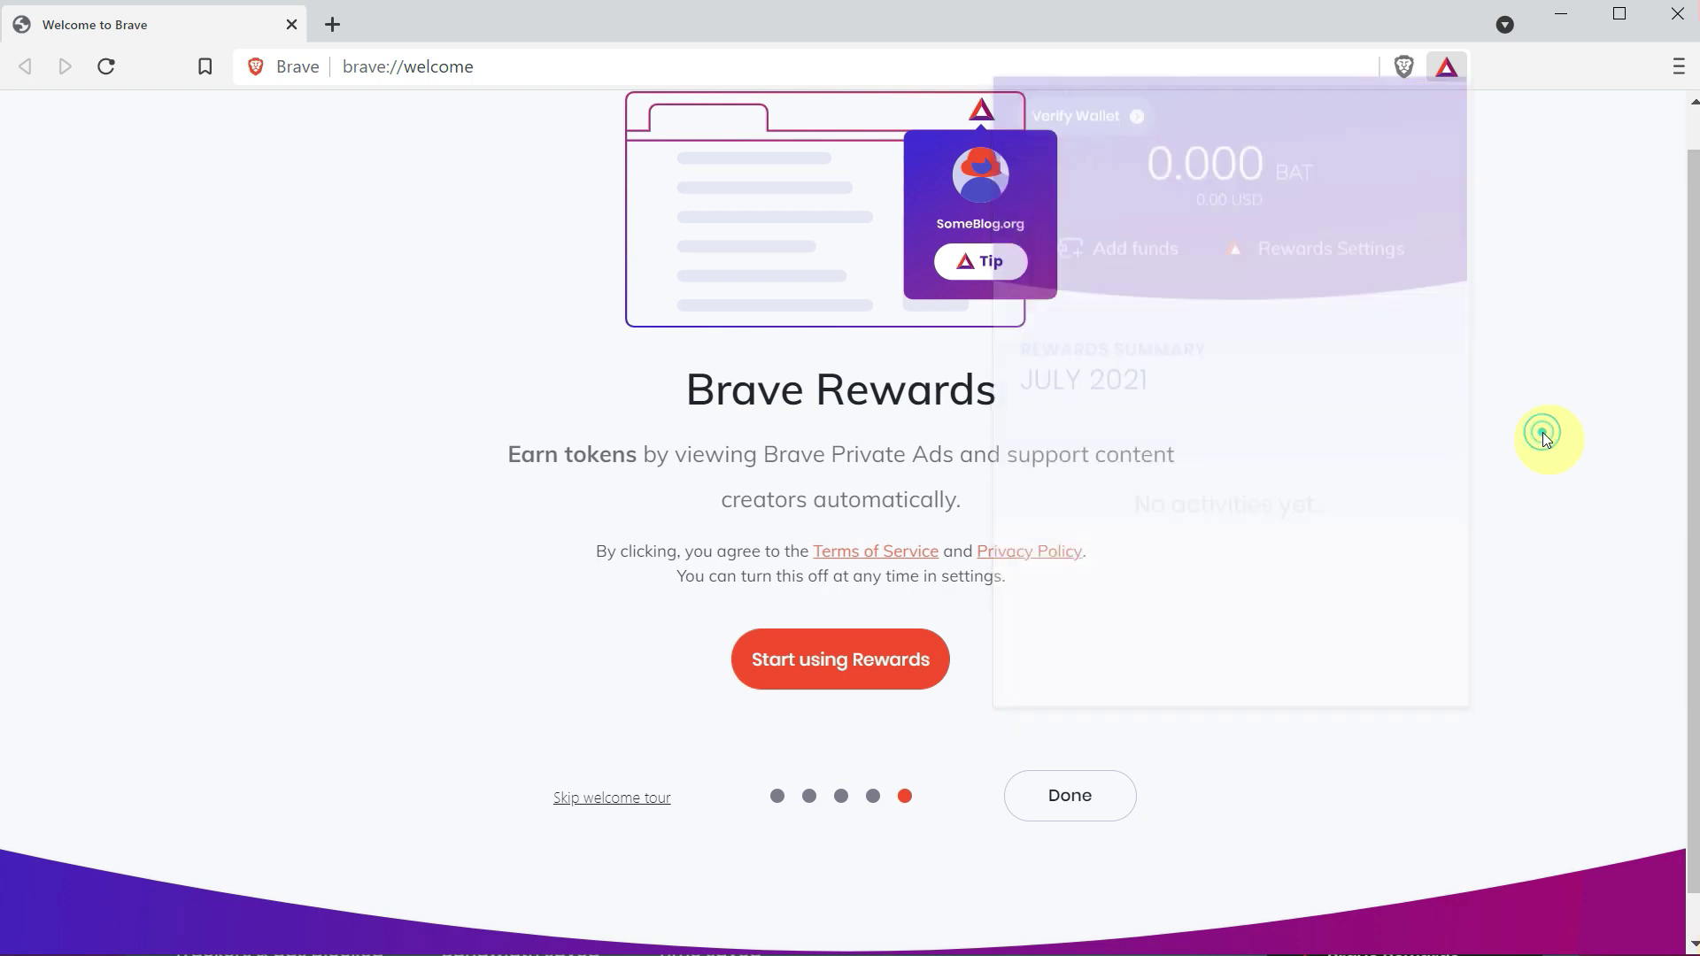
pyautogui.click(1079, 810)
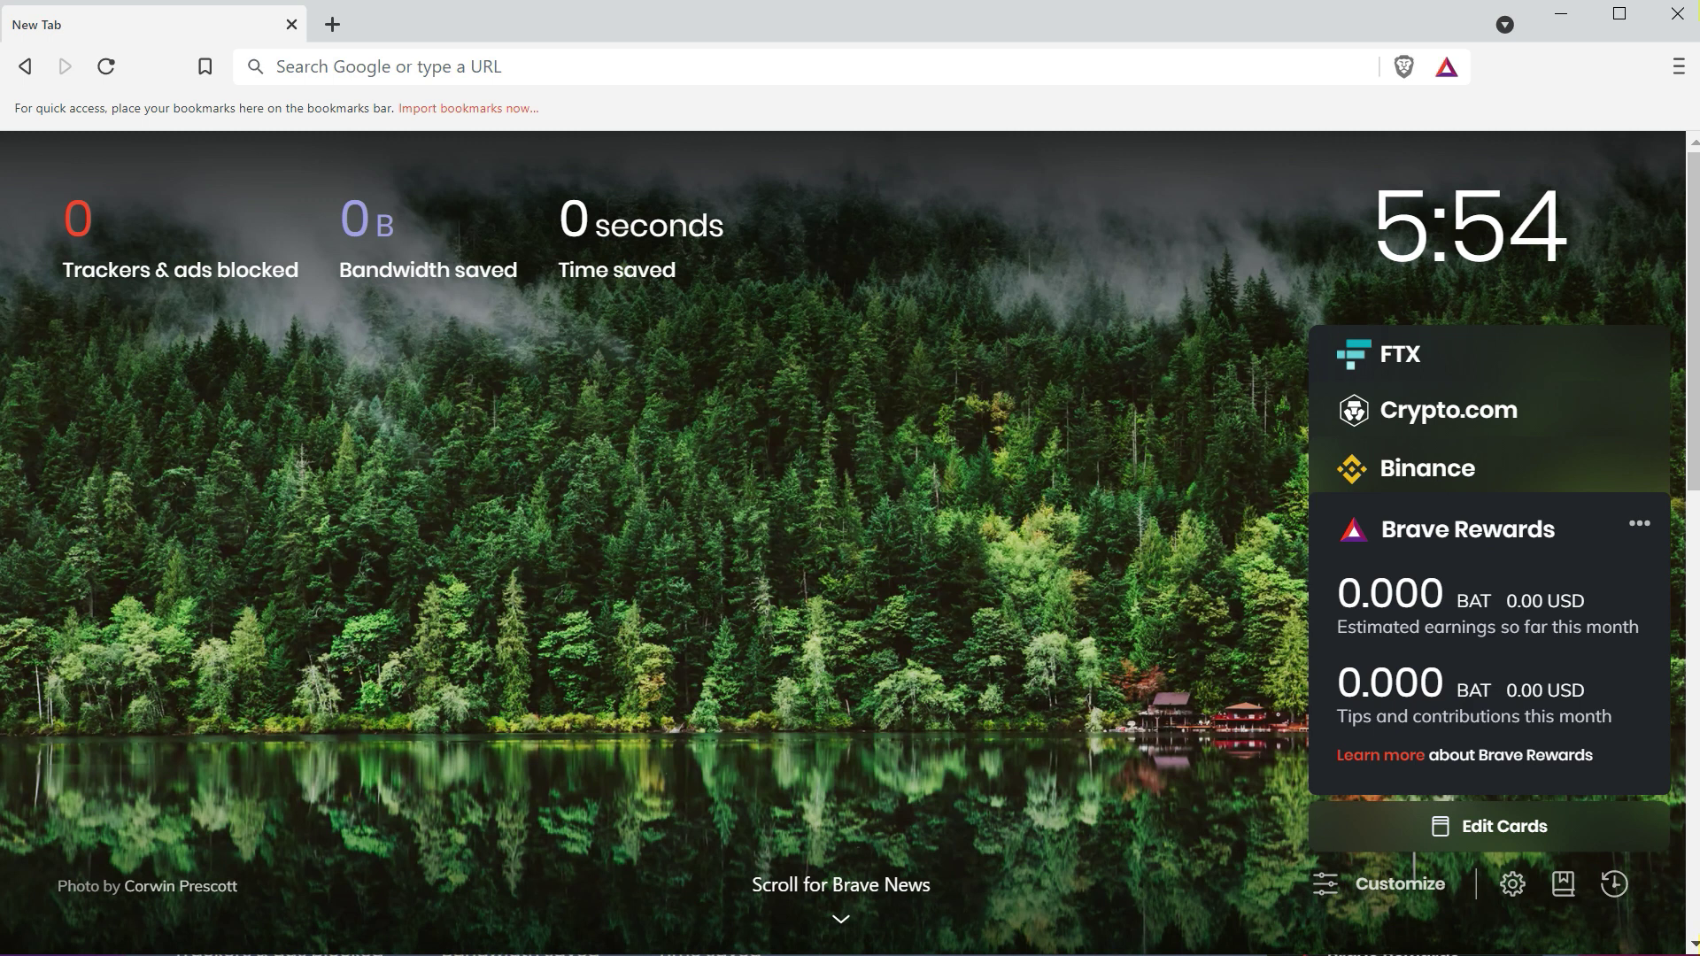
# Step: Load google.com and decline the Translate extension offer
pyautogui.click(664, 64)
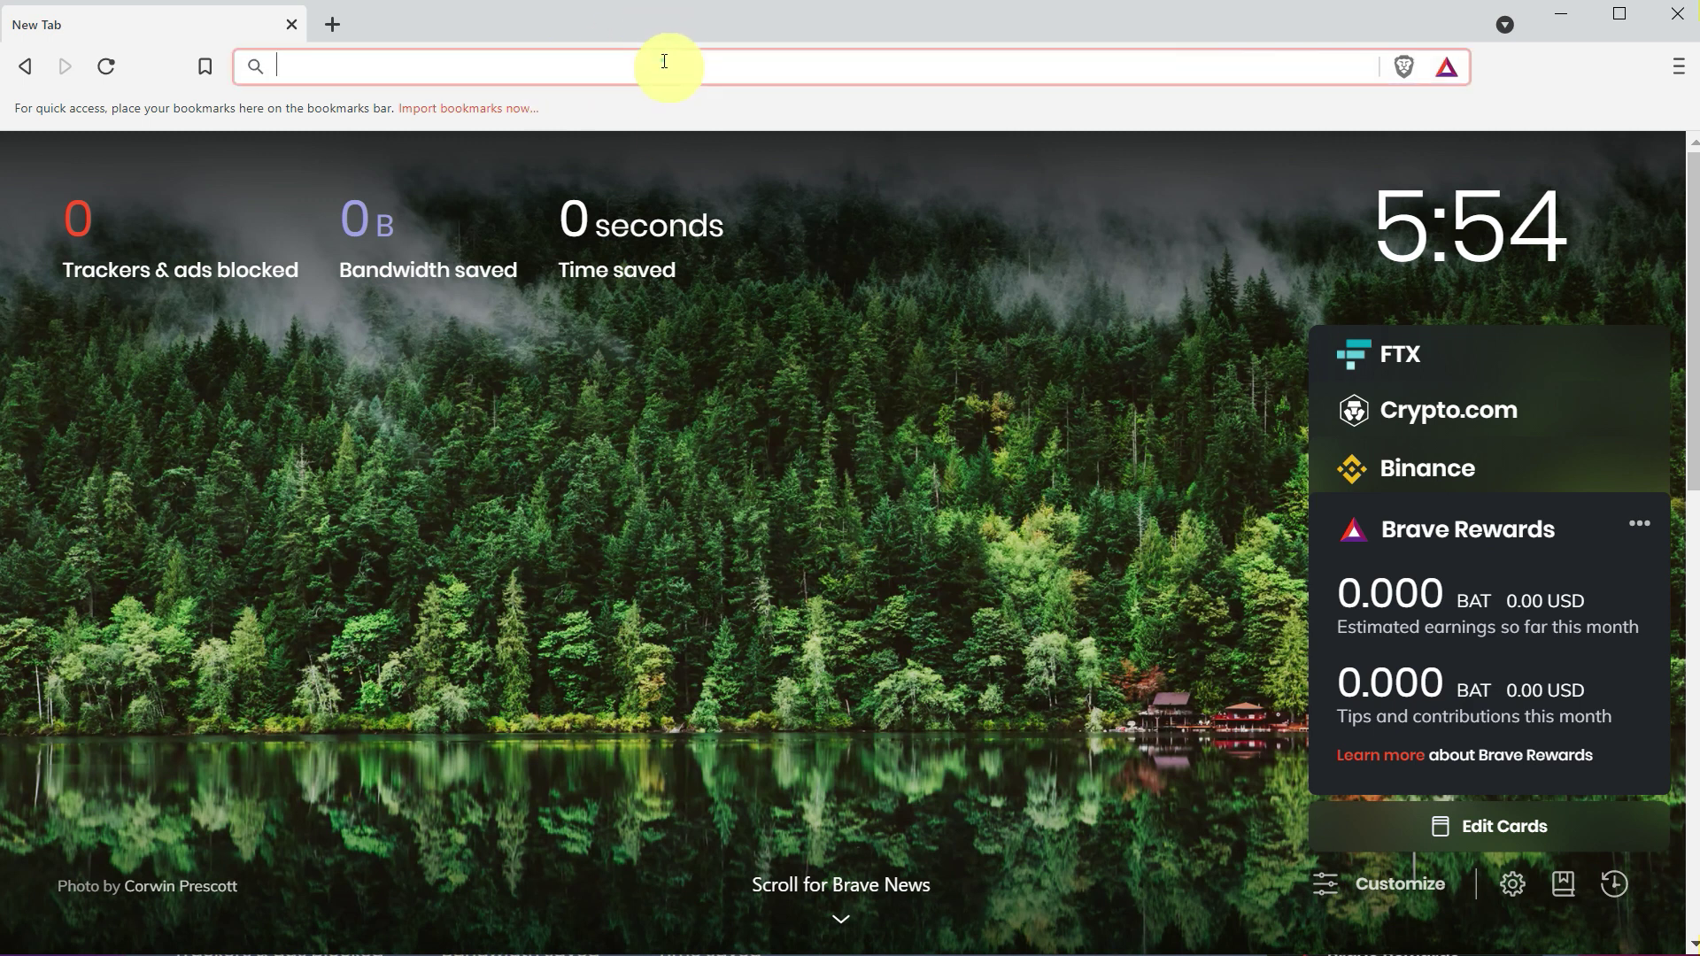
pyautogui.write('goog')
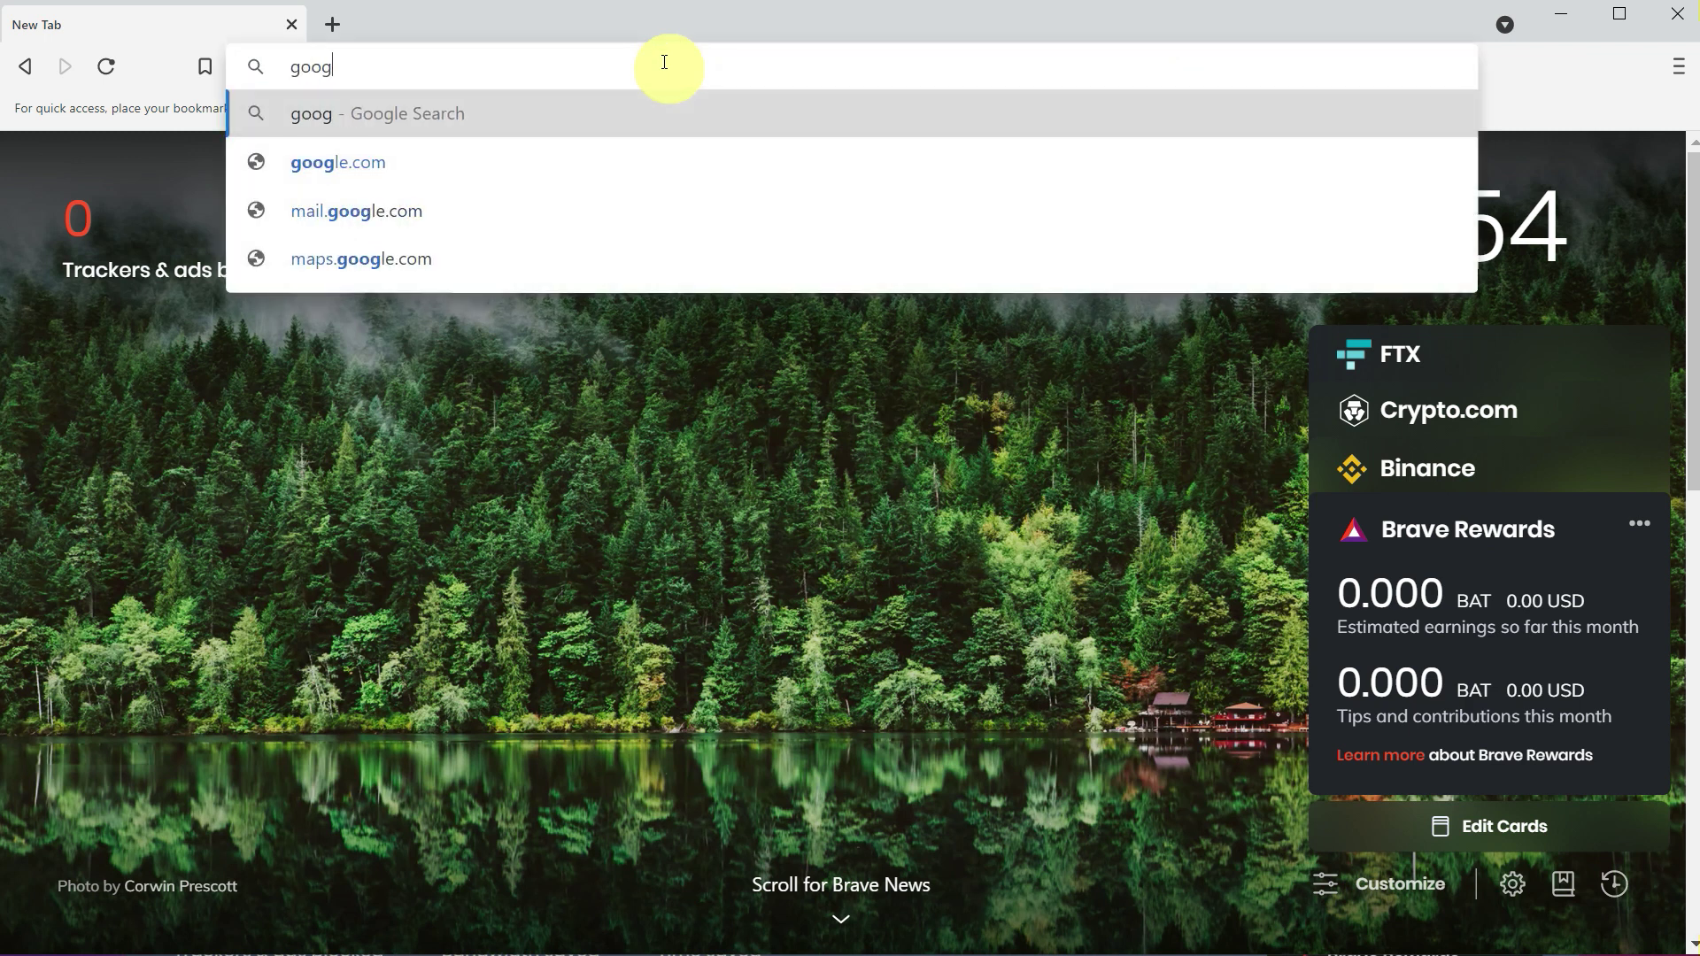
pyautogui.write('le.com')
pyautogui.press('Return')
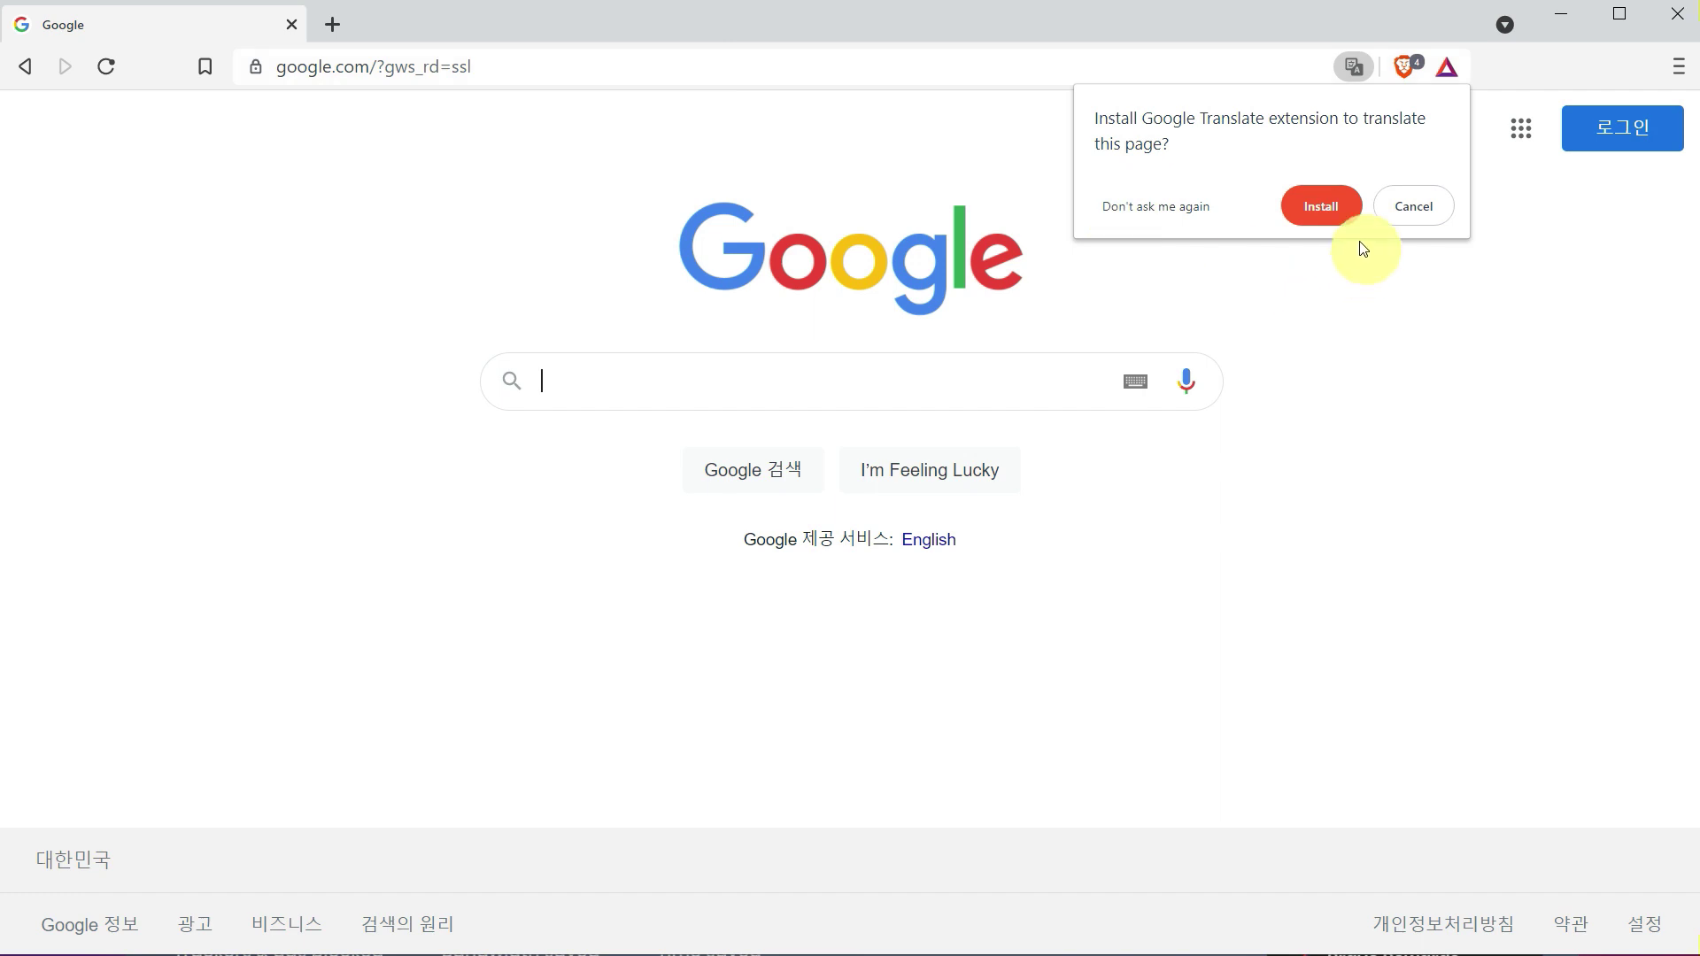
pyautogui.click(1410, 212)
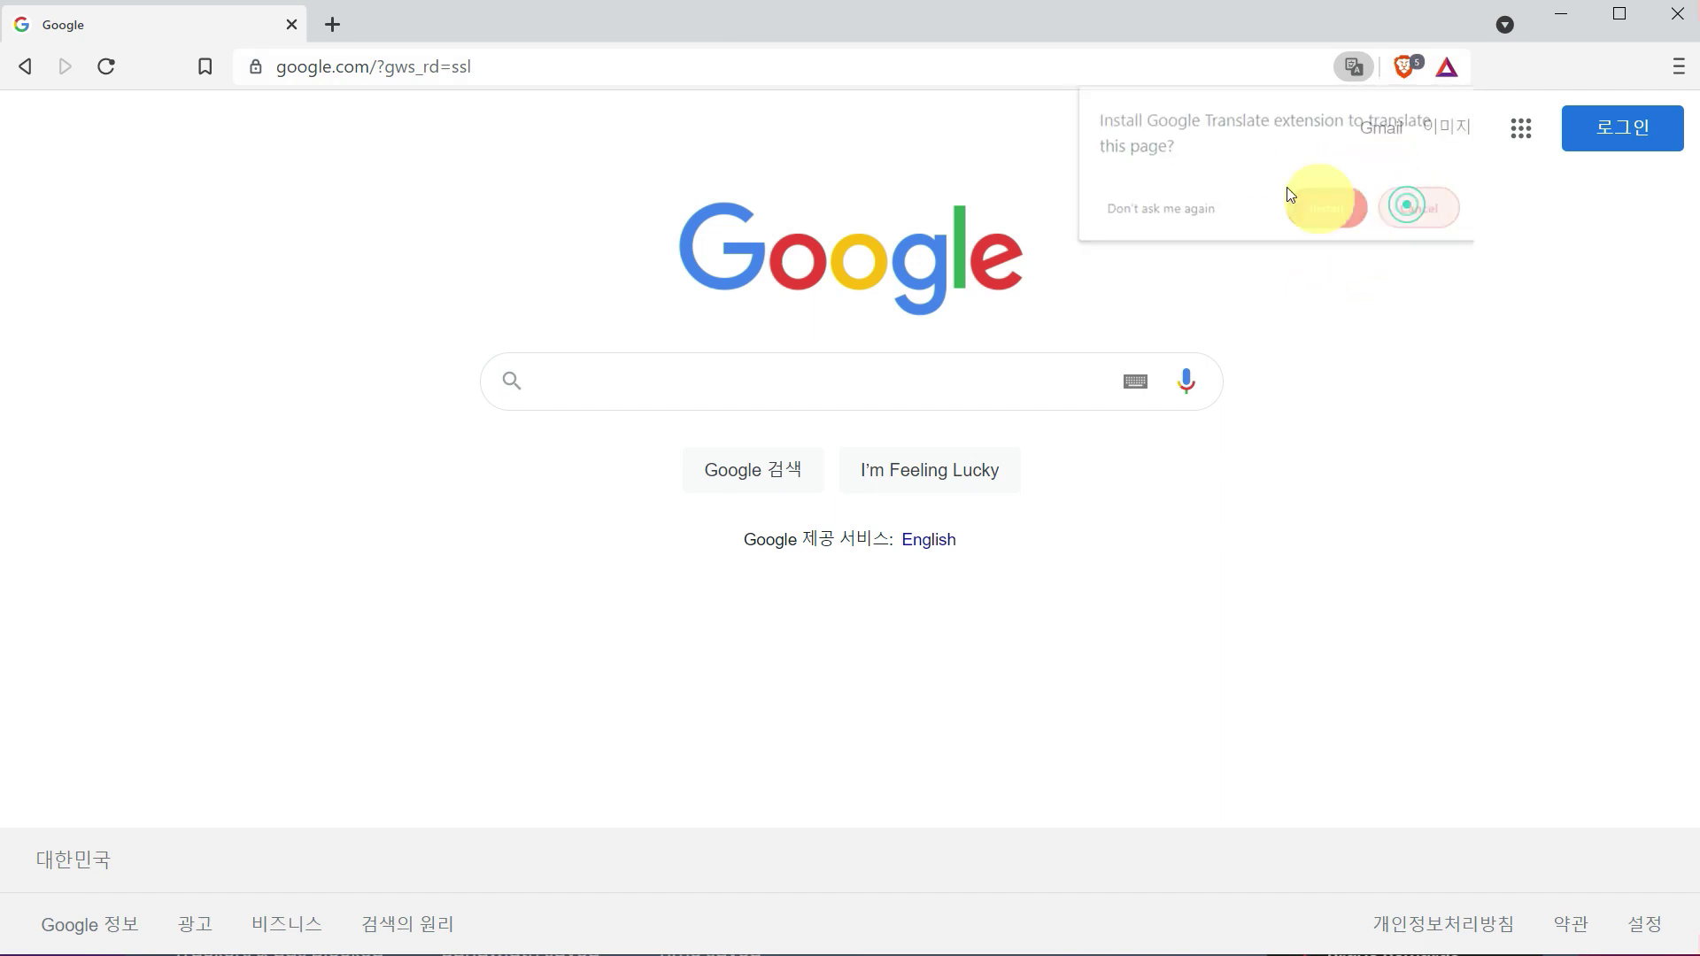
# Step: Navigate to binance.com
pyautogui.click(1001, 62)
pyautogui.write('binan')
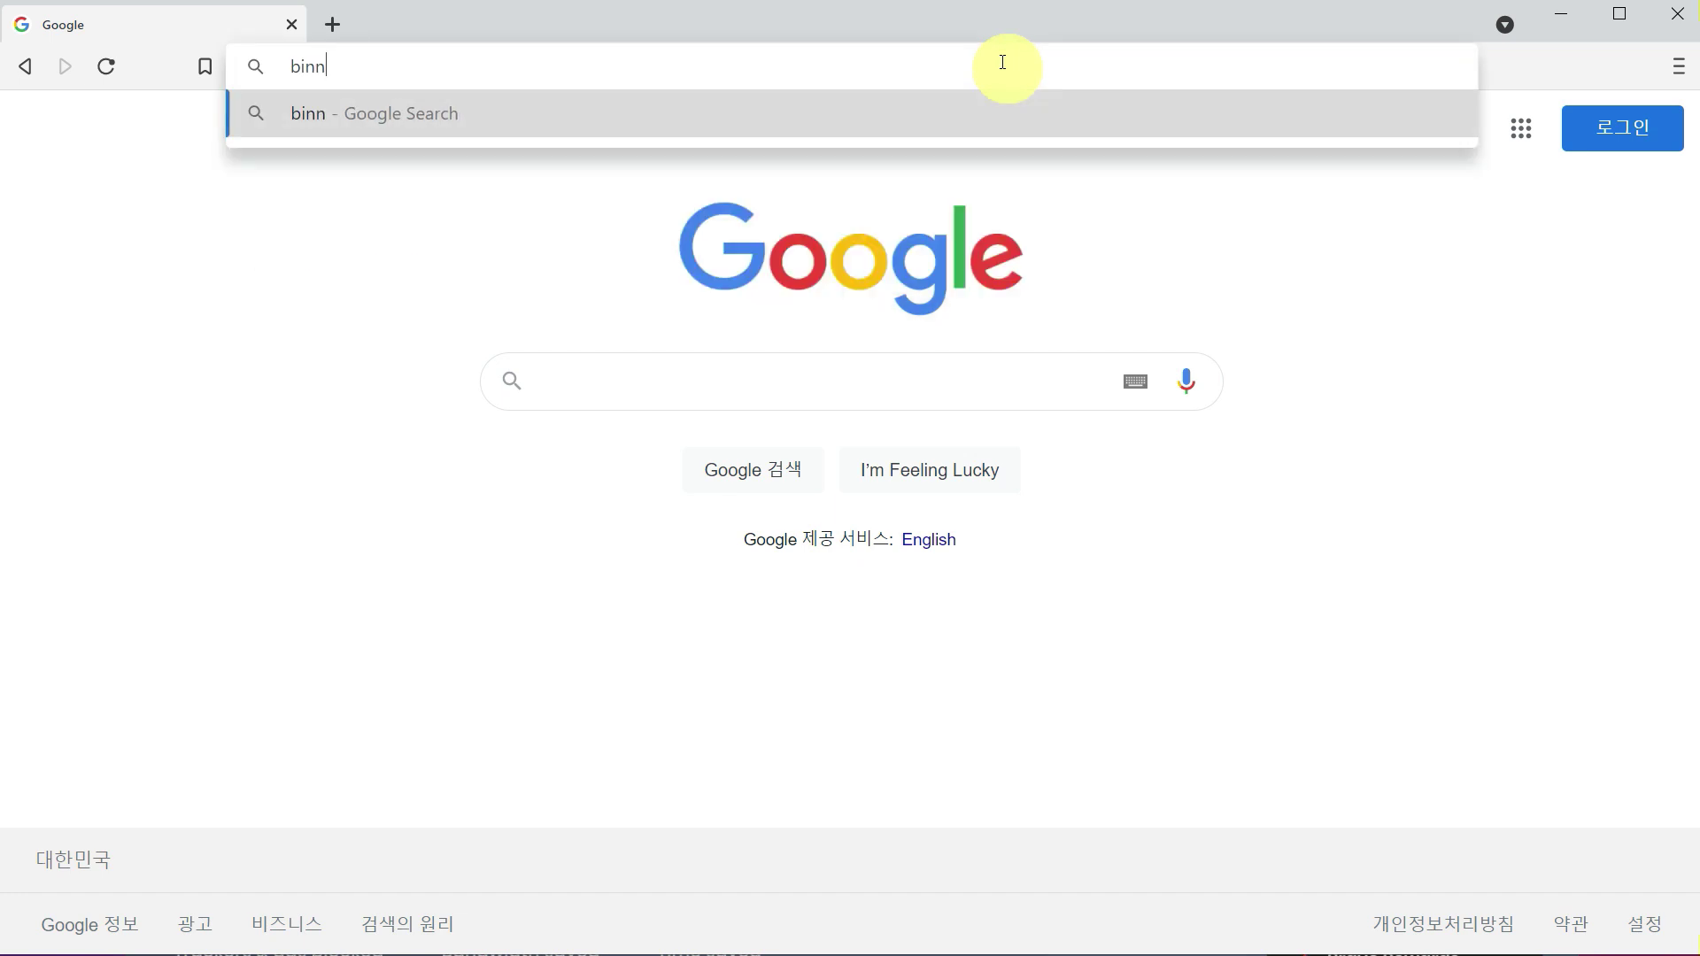
pyautogui.write('ce.com')
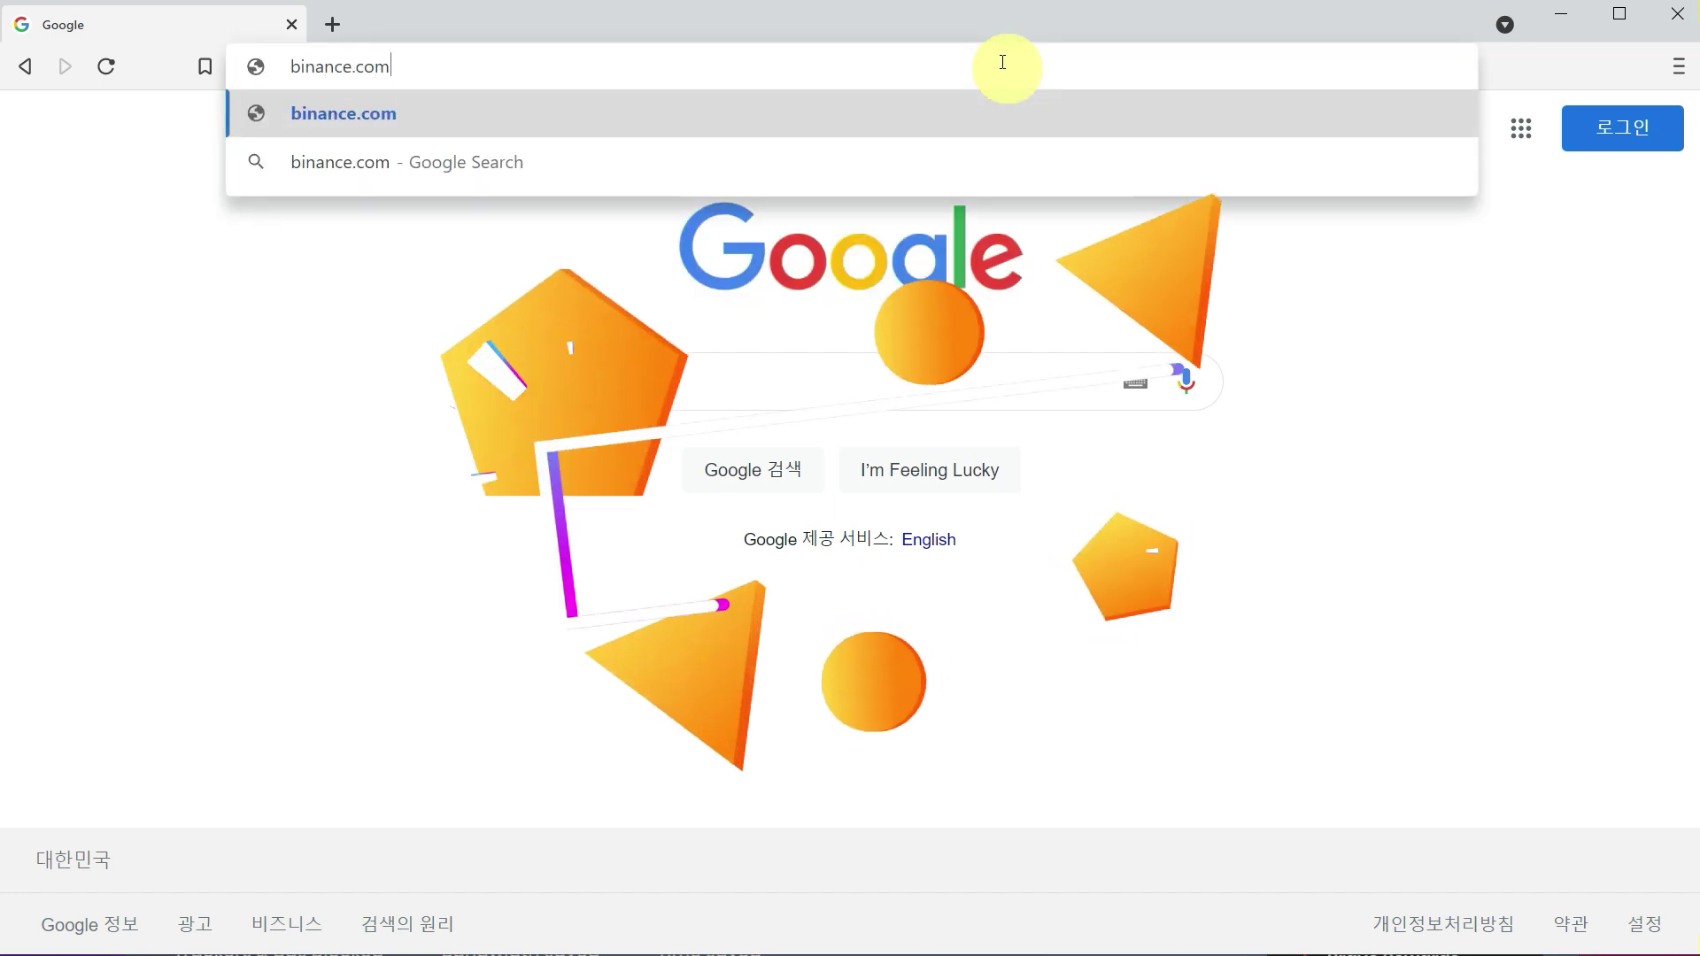
pyautogui.press('Return')
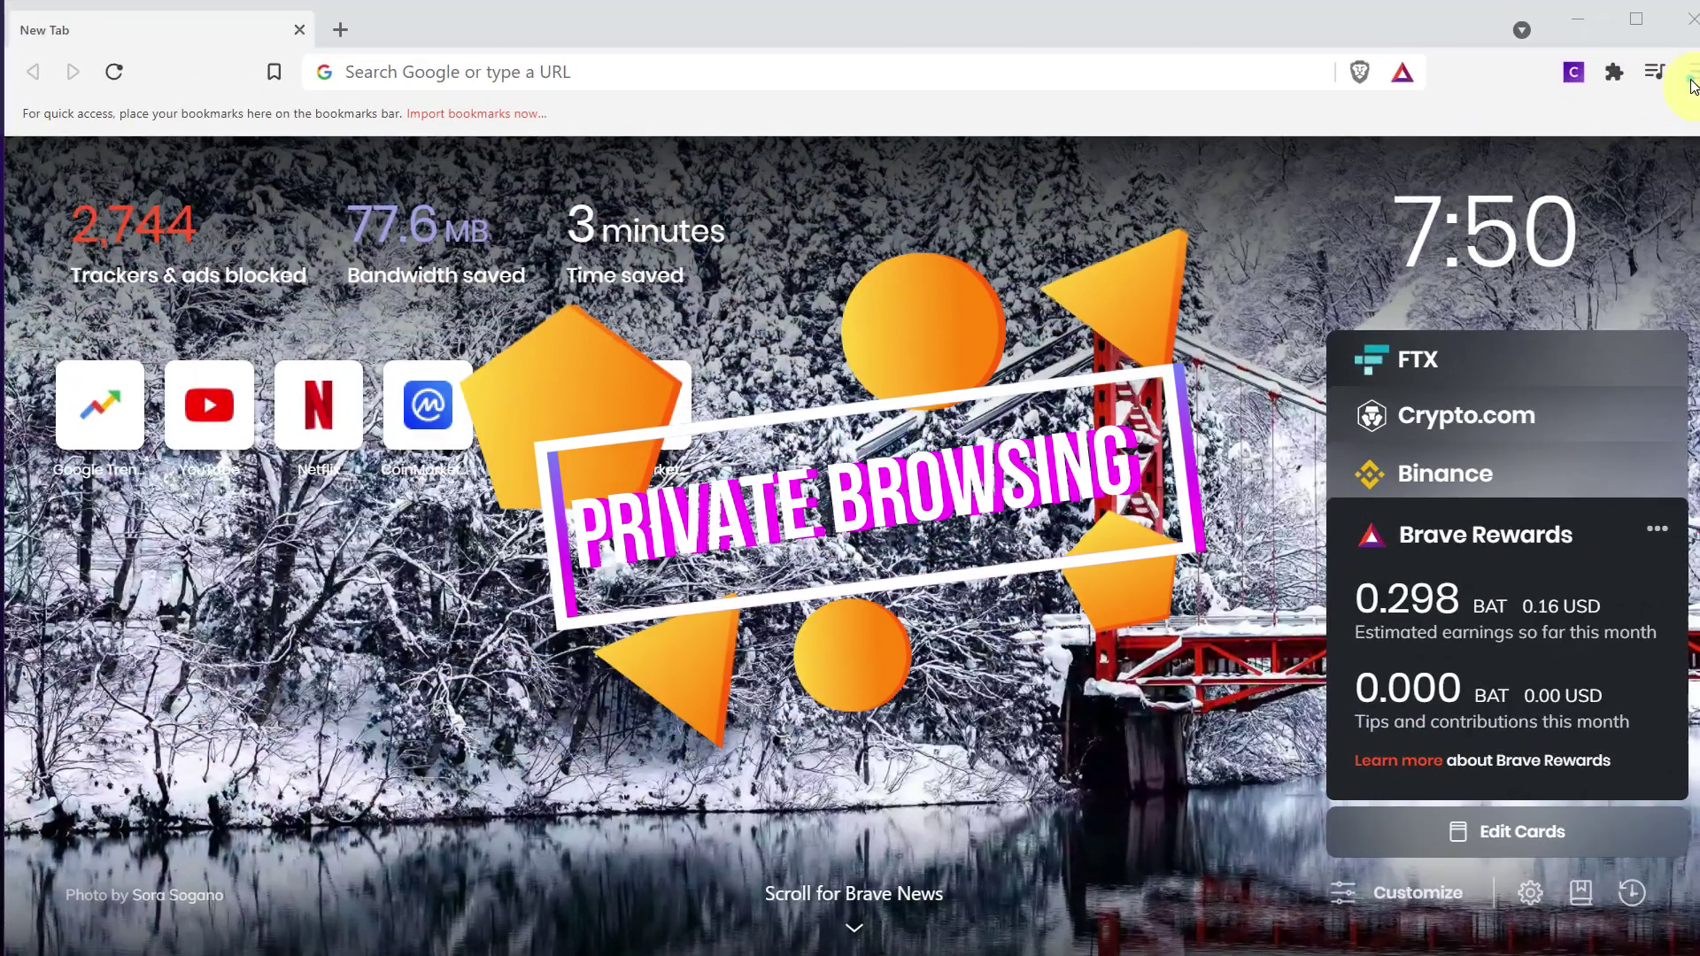
# Step: Open a new private window from the main menu and scroll its page
pyautogui.click(1691, 86)
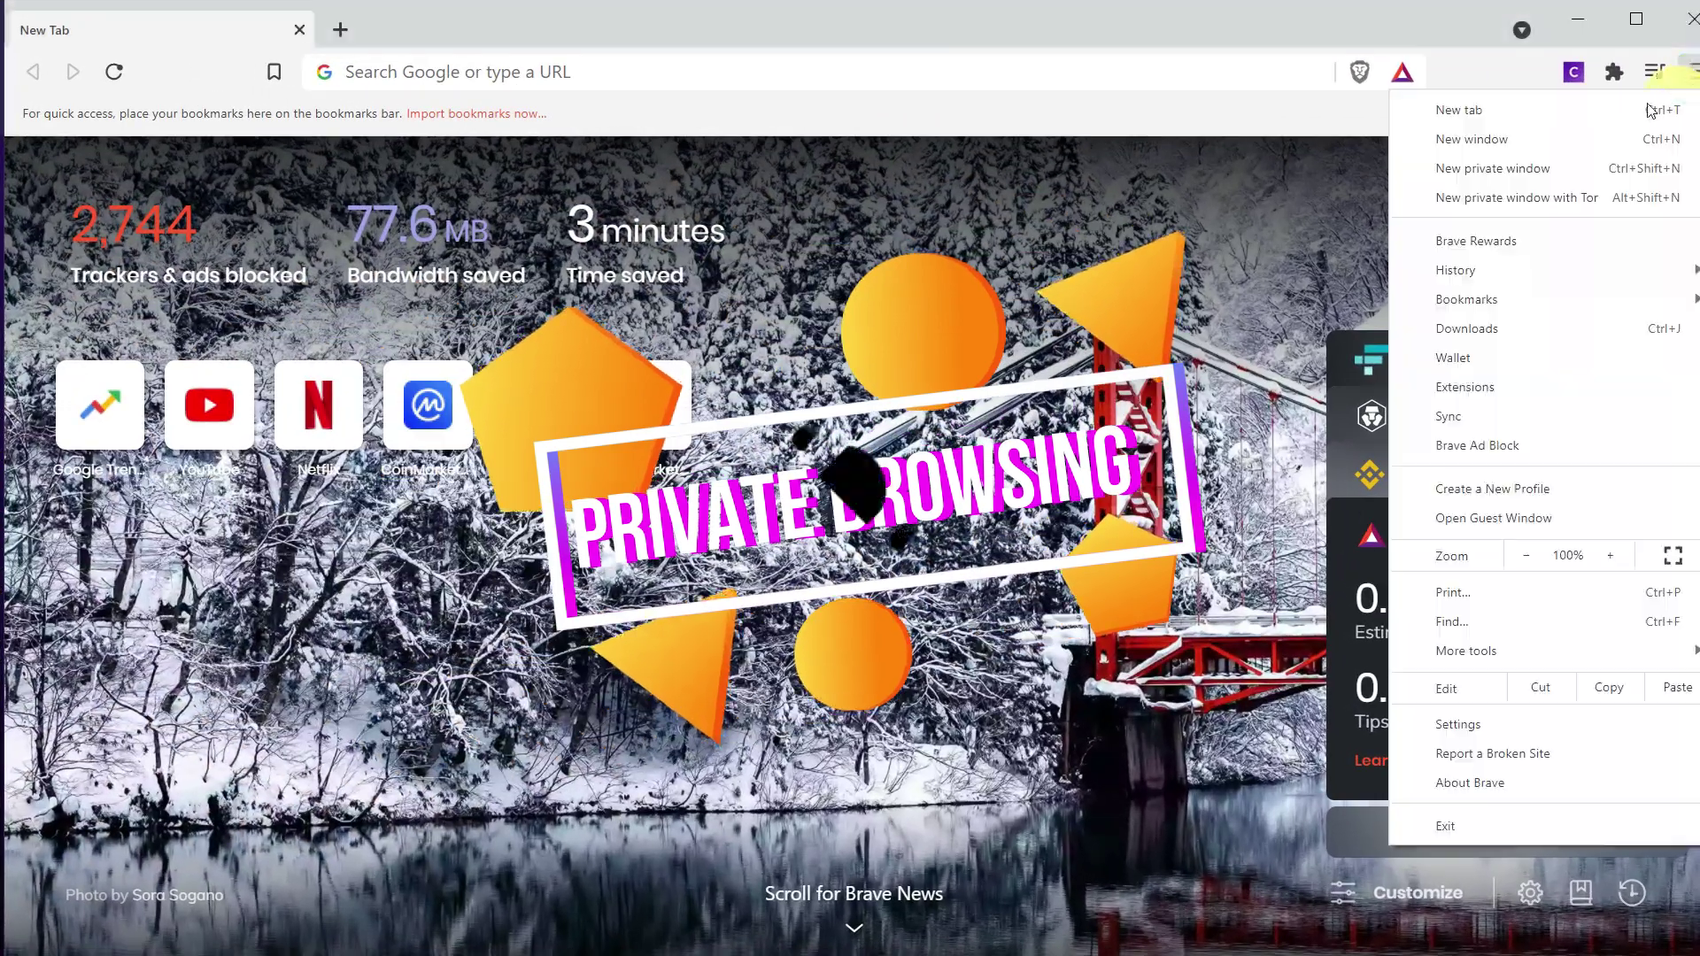
pyautogui.click(1517, 170)
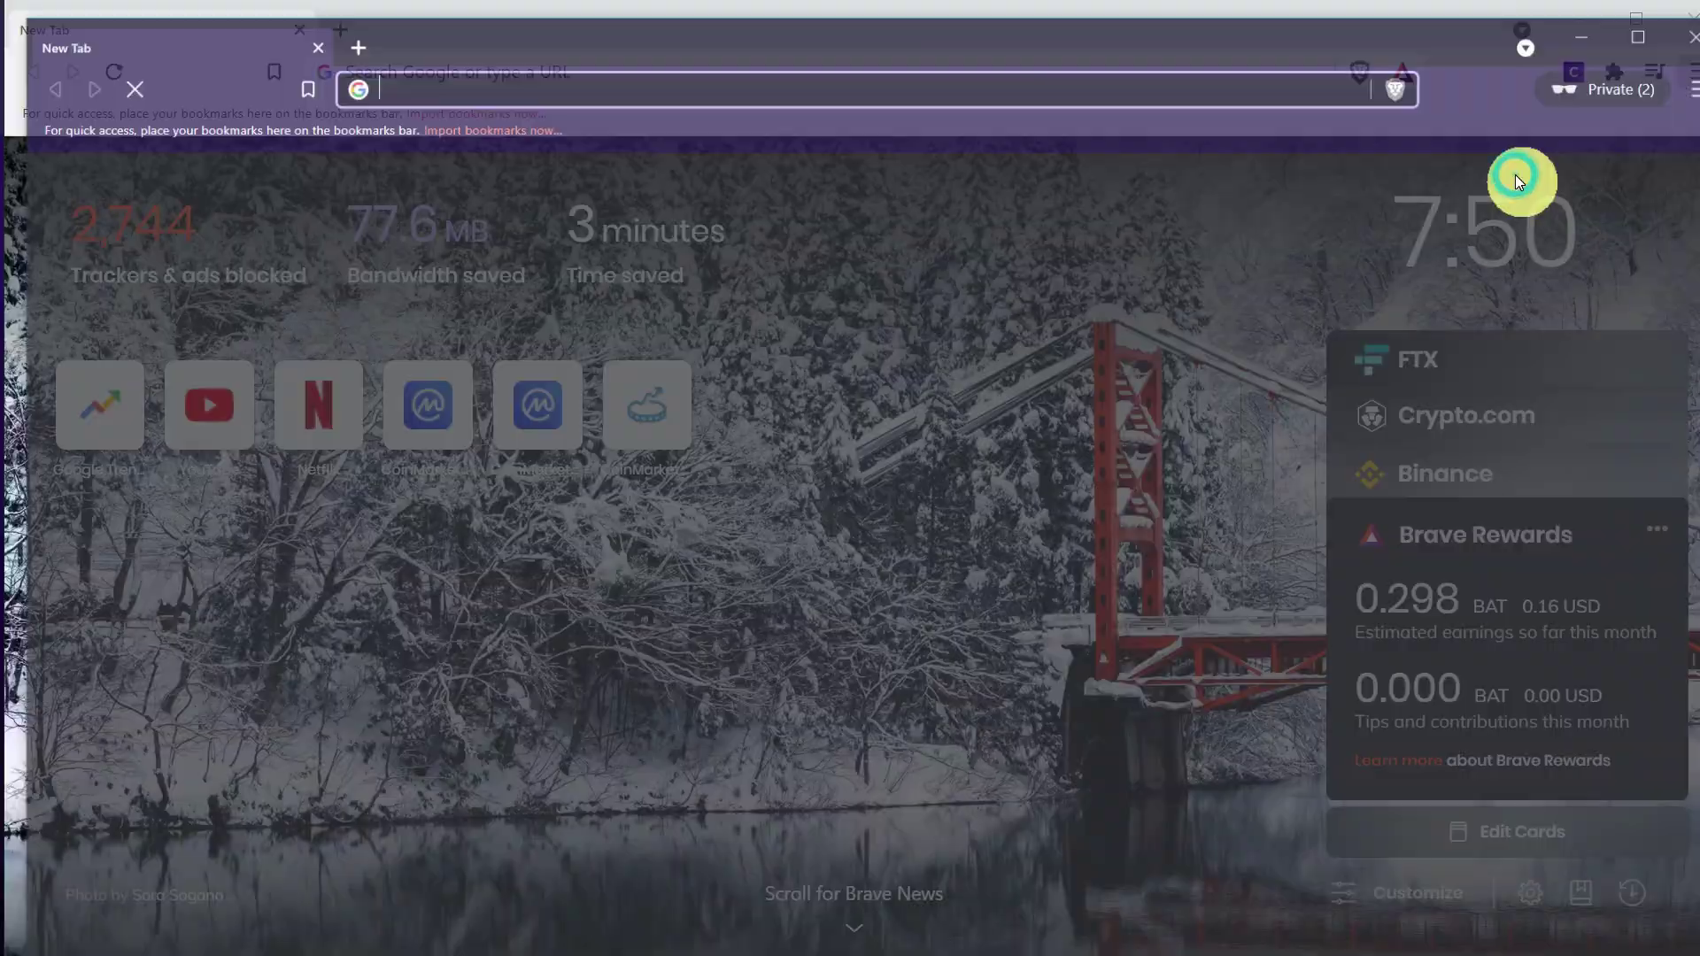
pyautogui.scroll(-3, 809, 650)
pyautogui.scroll(-1, 810, 655)
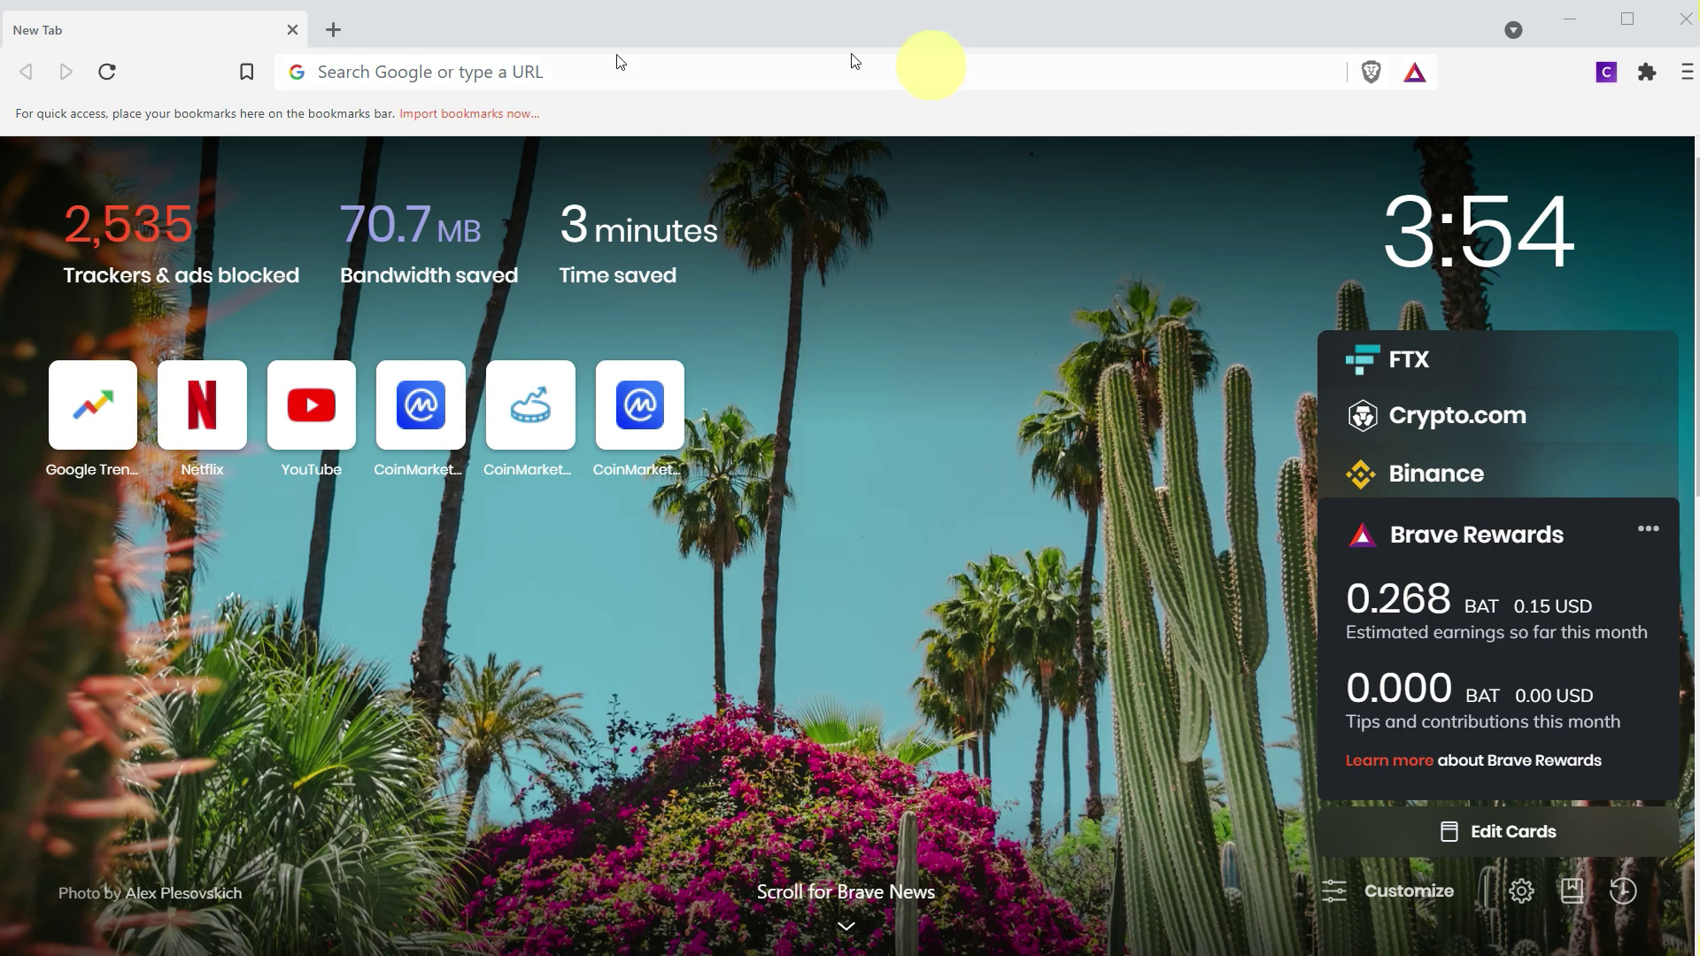
# Step: Reload the new tab, check the 0.268 BAT earnings, then open CoinMarketCap's airdrop page
pyautogui.click(104, 71)
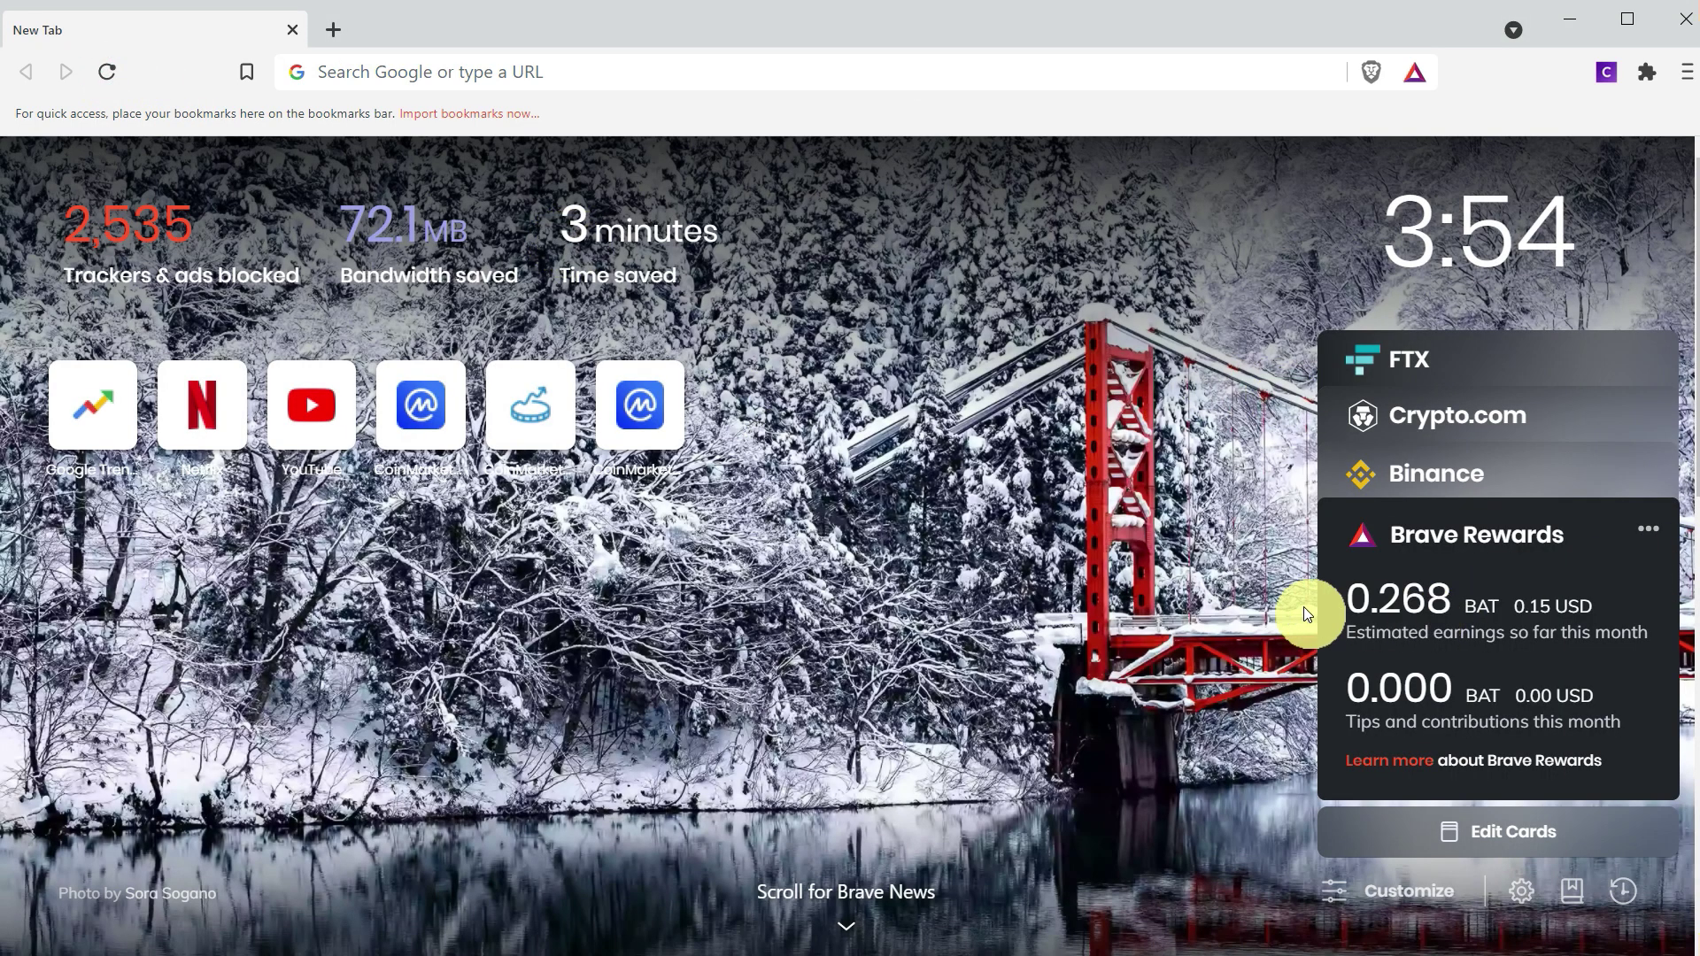
pyautogui.moveTo(1347, 602); pyautogui.dragTo(1499, 602)
pyautogui.click(1442, 599)
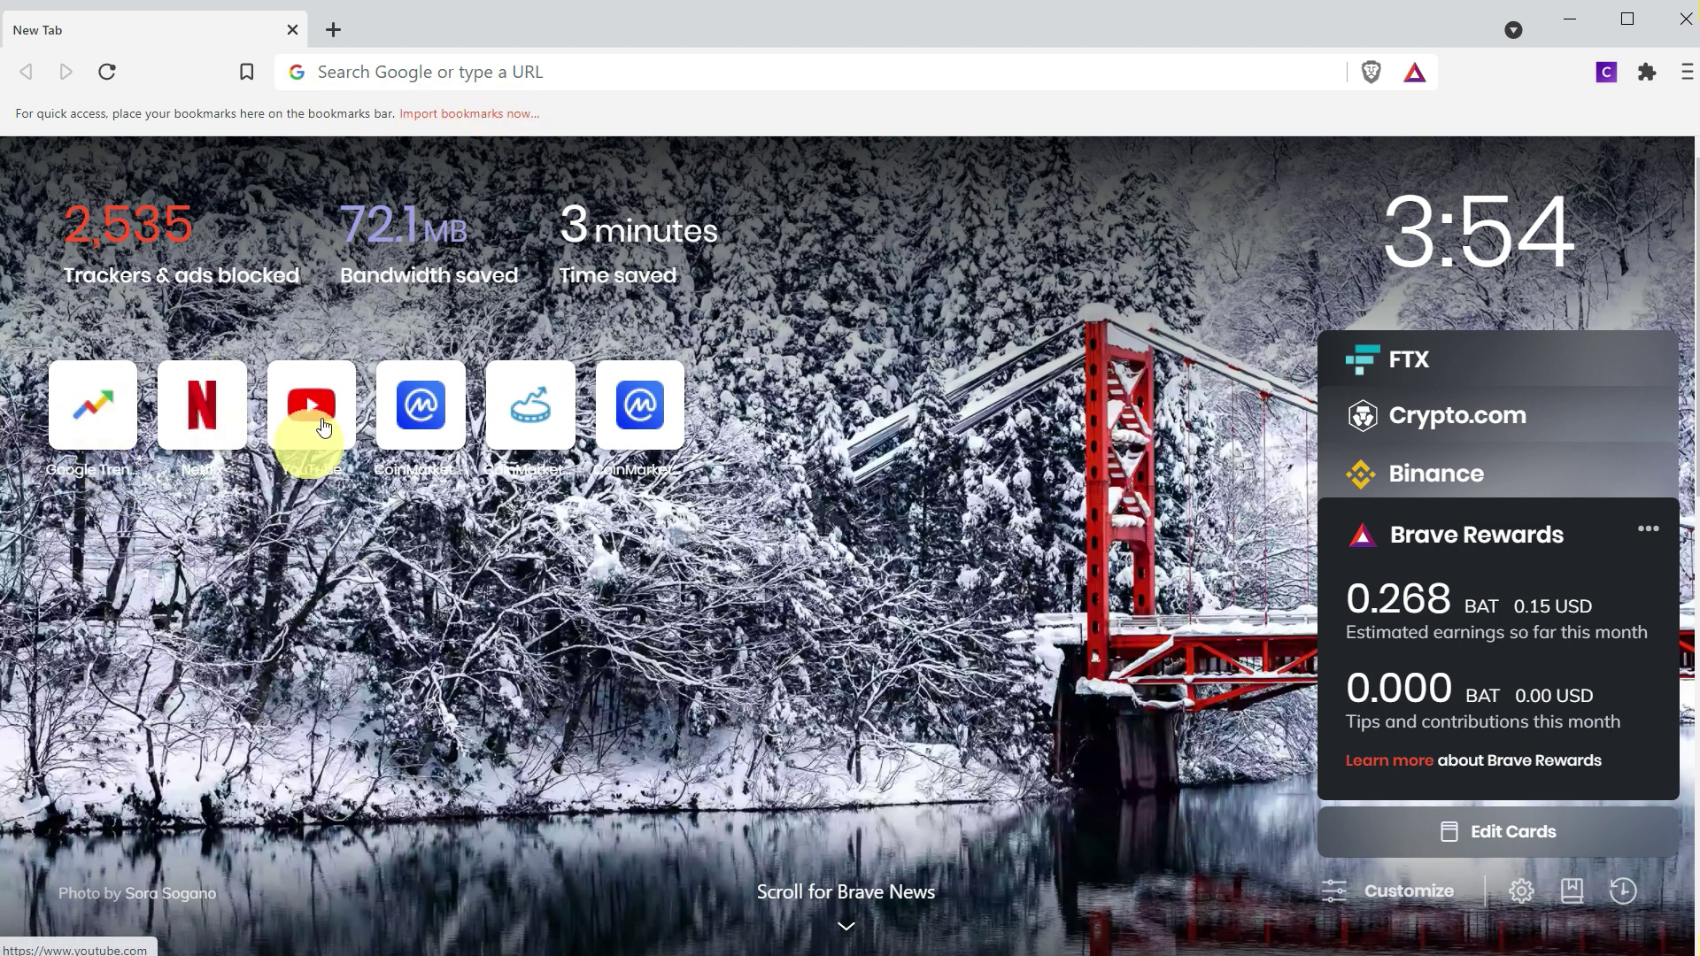
pyautogui.click(422, 432)
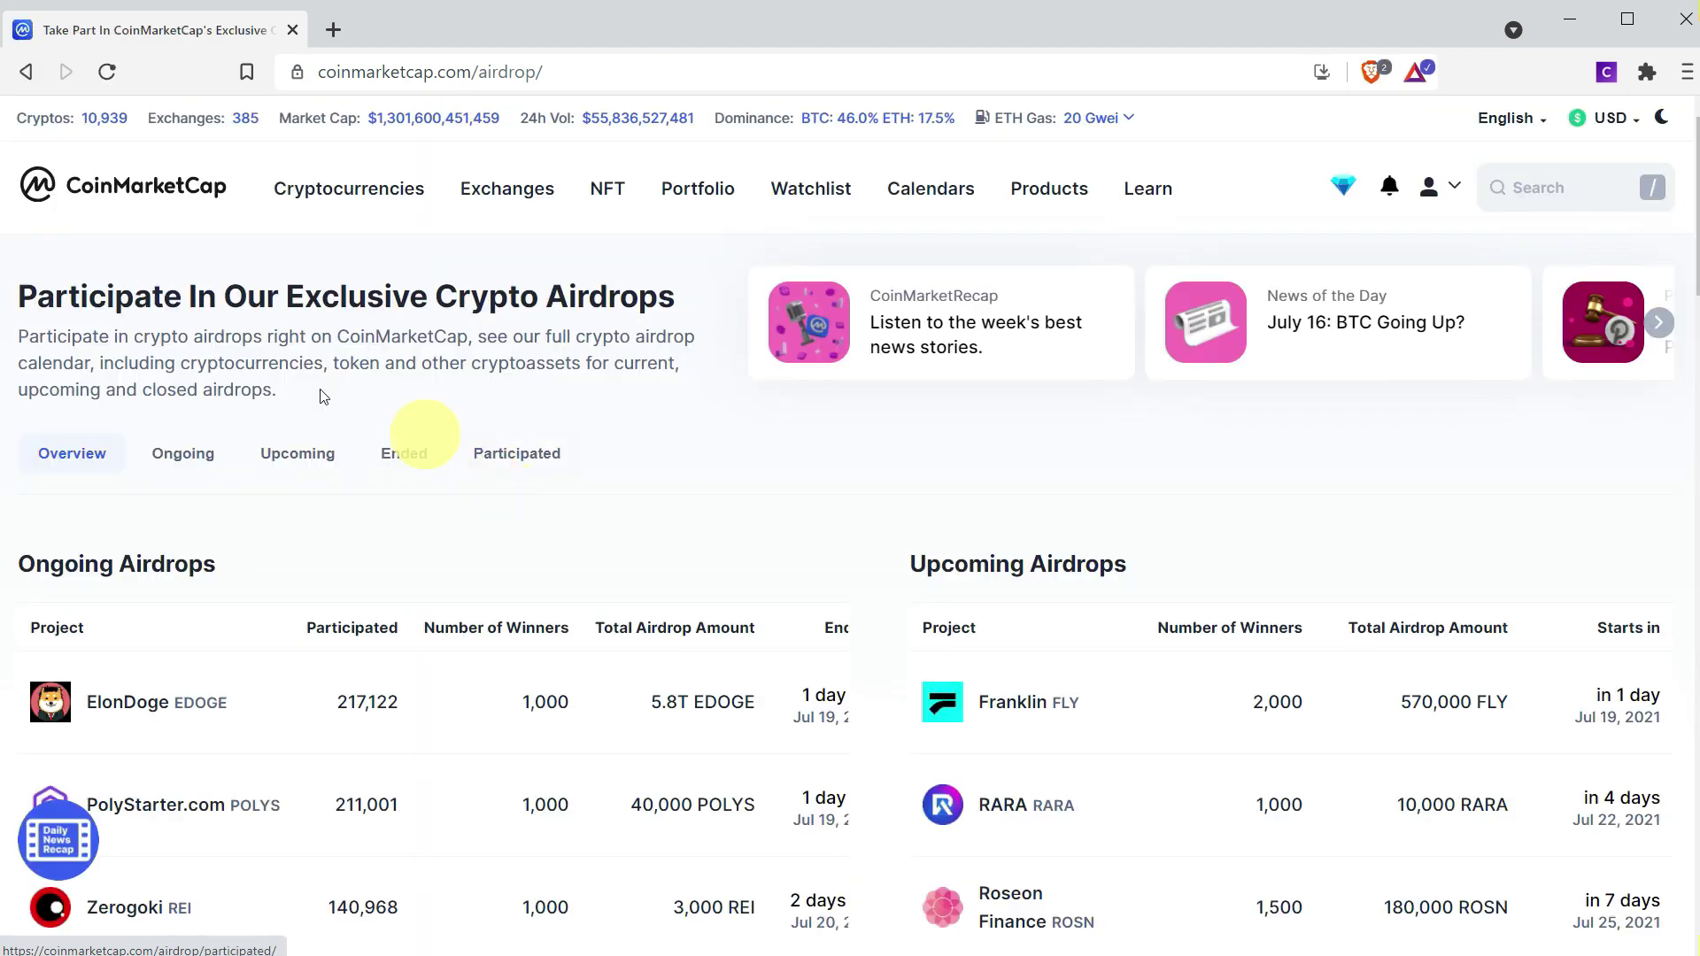